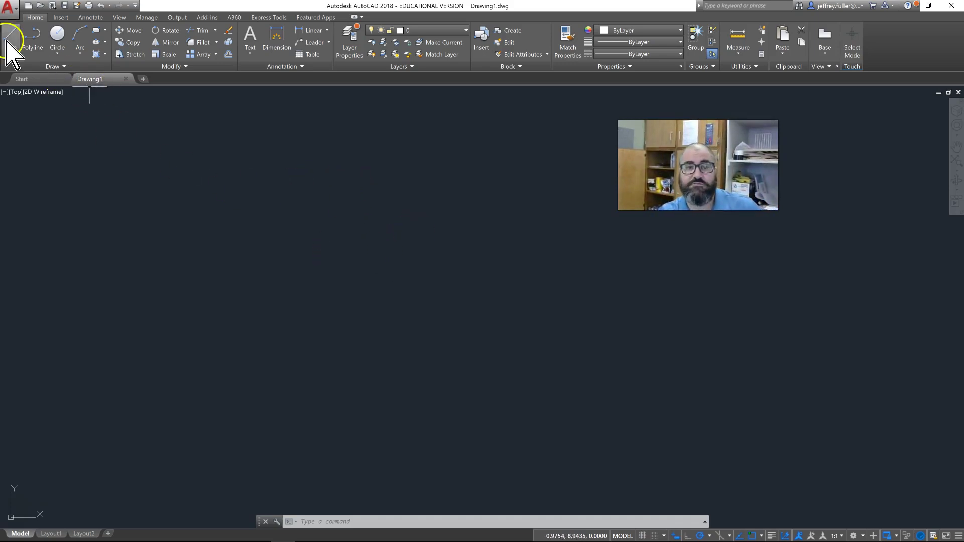
- Open the application menu to show New, Open, Save and the recent drawings
left_click(9, 6)
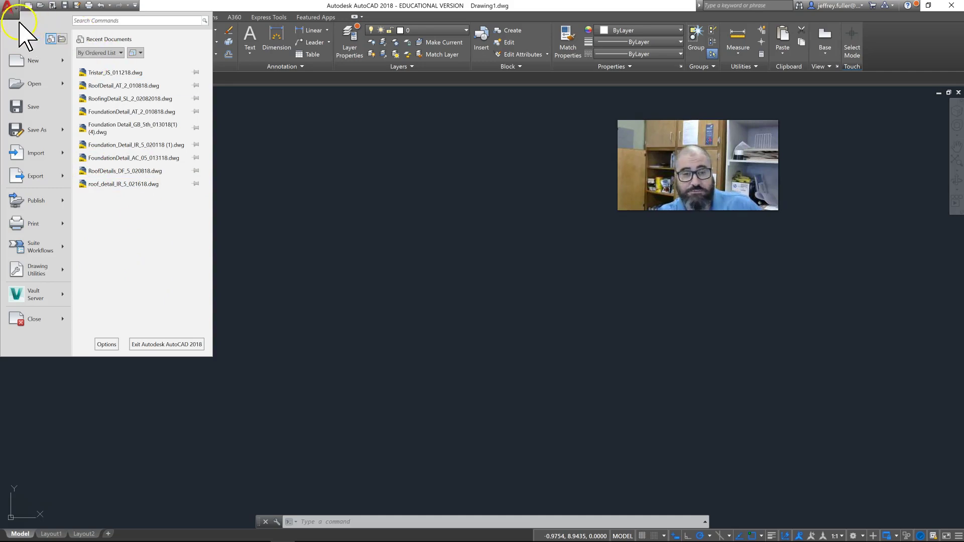
- Set Drawing1's length unit type to Architectural in Drawing Utilities > Units
left_click(11, 9)
left_click(11, 9)
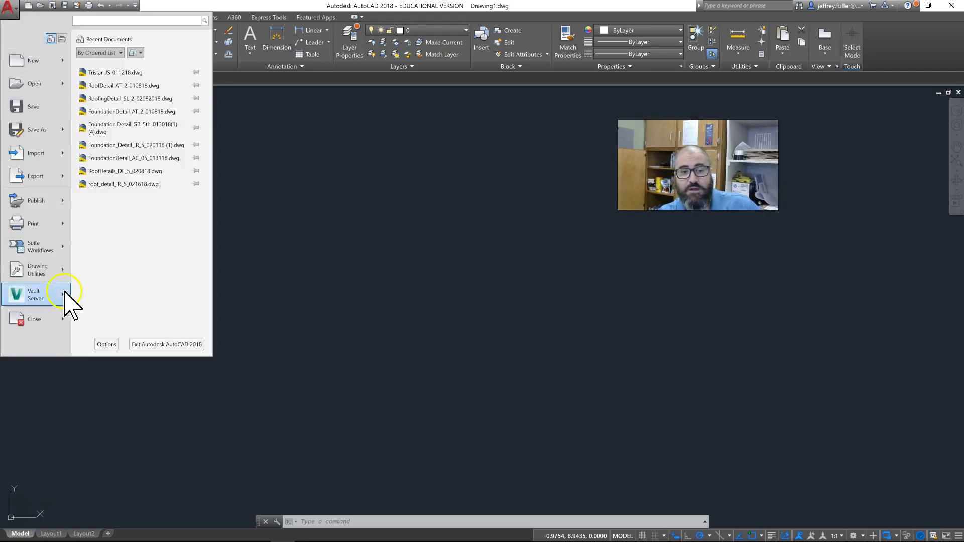
mouse_move(46, 267)
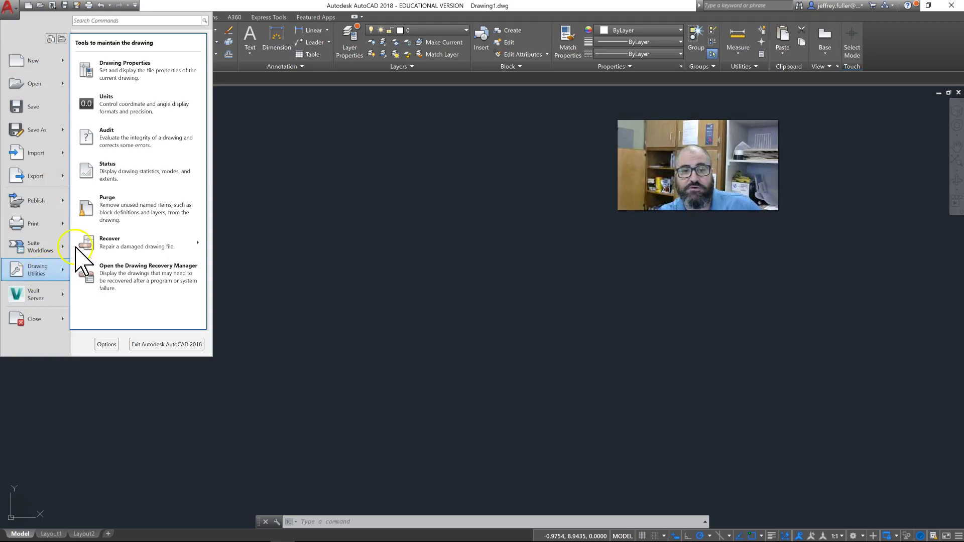
left_click(279, 218)
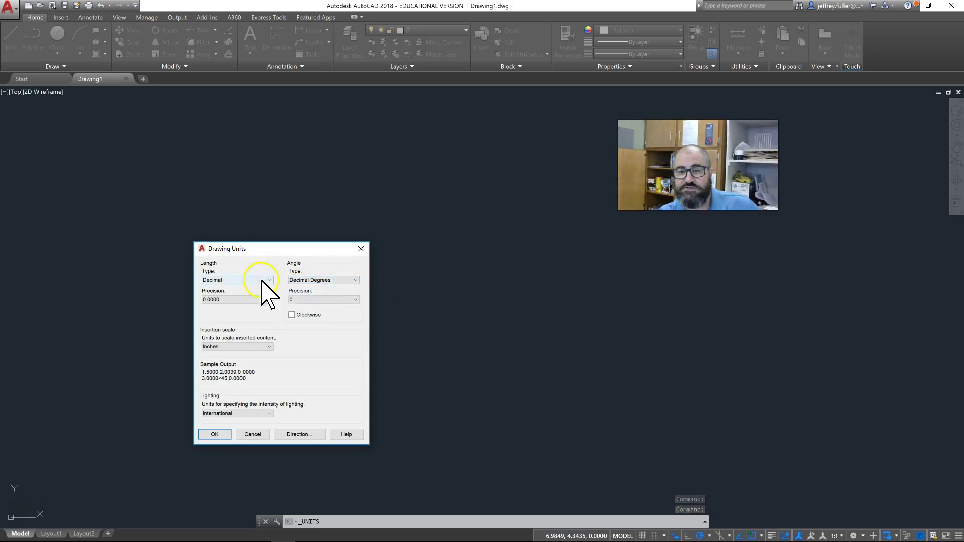
left_click(246, 280)
left_click(250, 288)
left_click(216, 434)
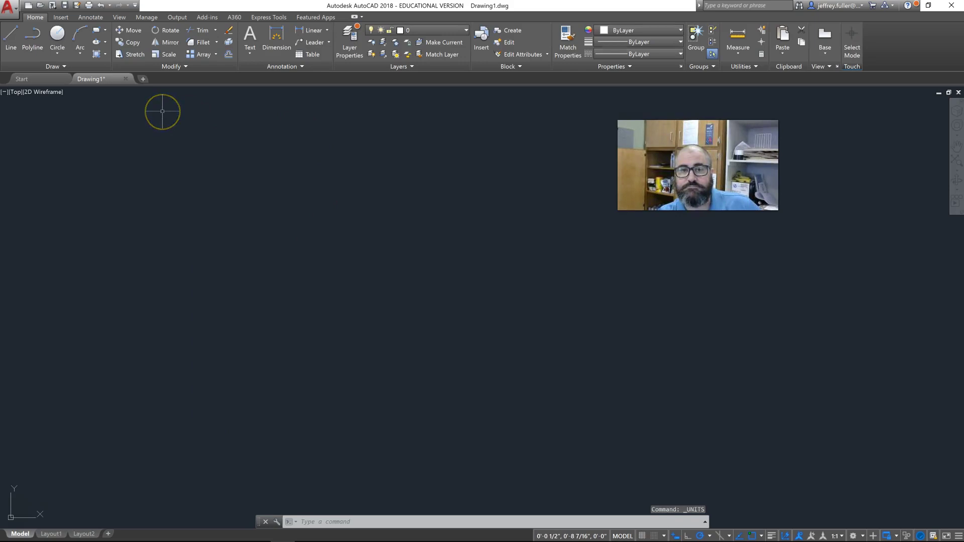
- Add five new layers in the Layer Properties Manager
left_click(354, 38)
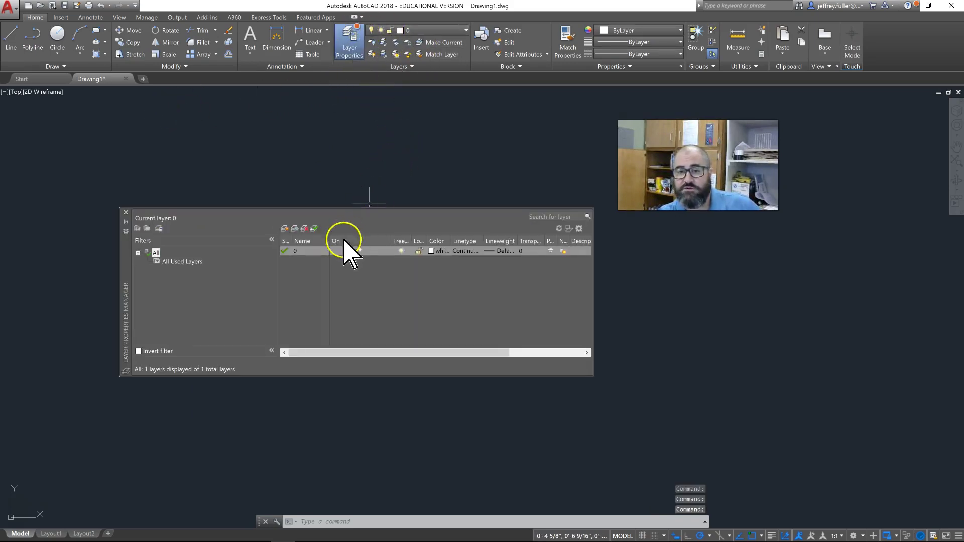
left_click(284, 229)
left_click(284, 229)
left_click(285, 228)
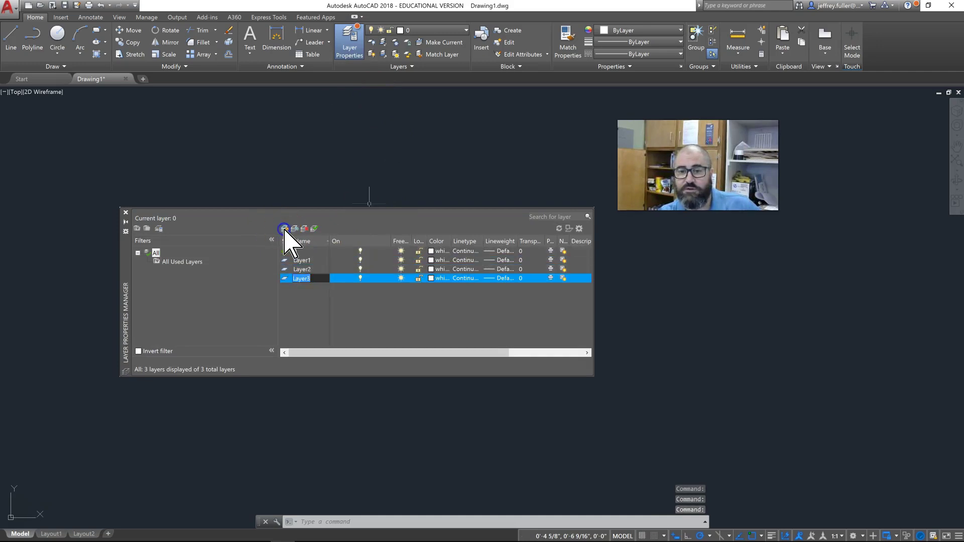
left_click(284, 229)
left_click(284, 229)
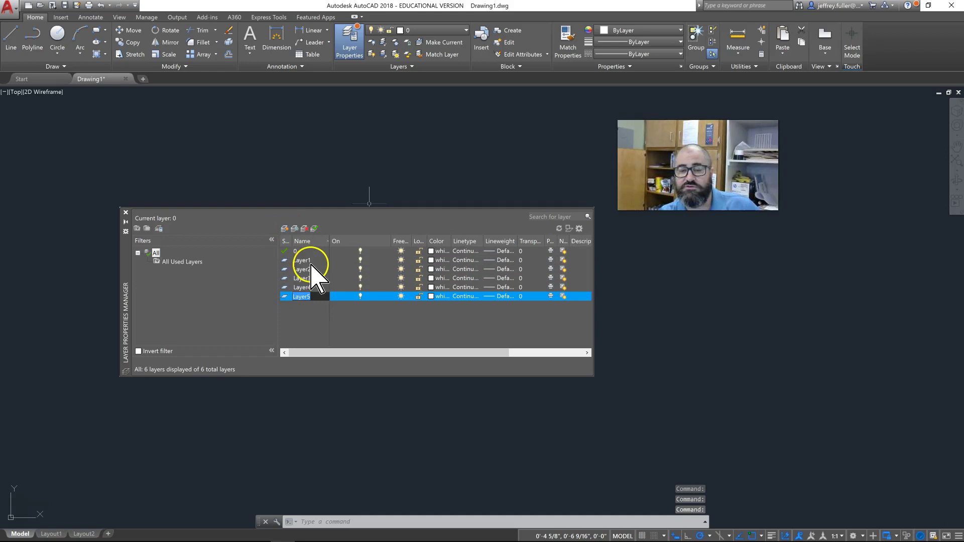
- Rename Layer1 and Layer2 to EXTW and INTW
left_click(314, 260)
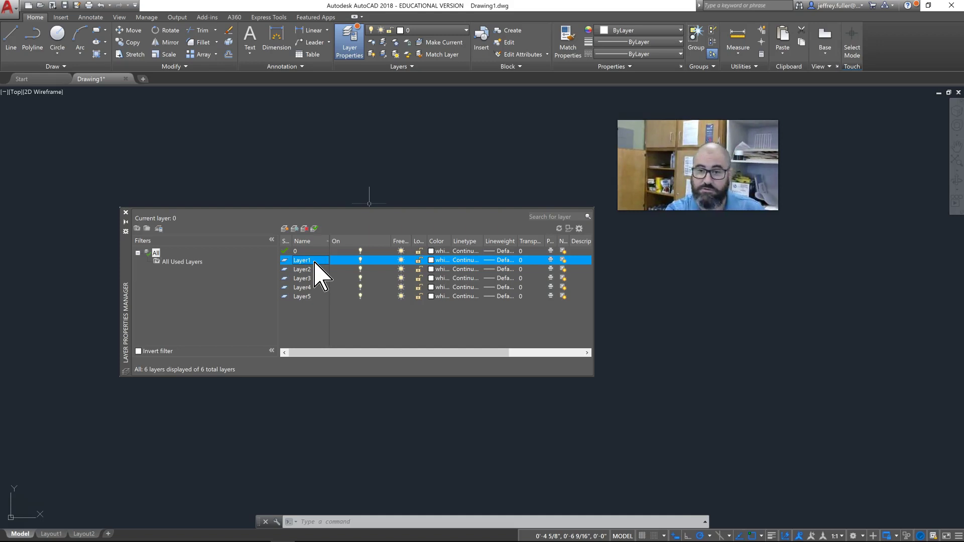
left_click(315, 265)
left_click(316, 266)
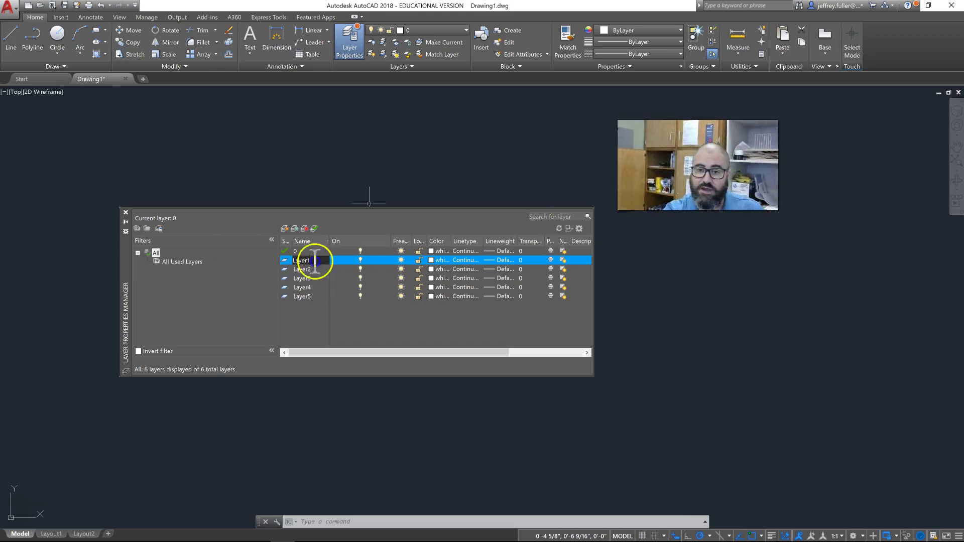
type("EXTW")
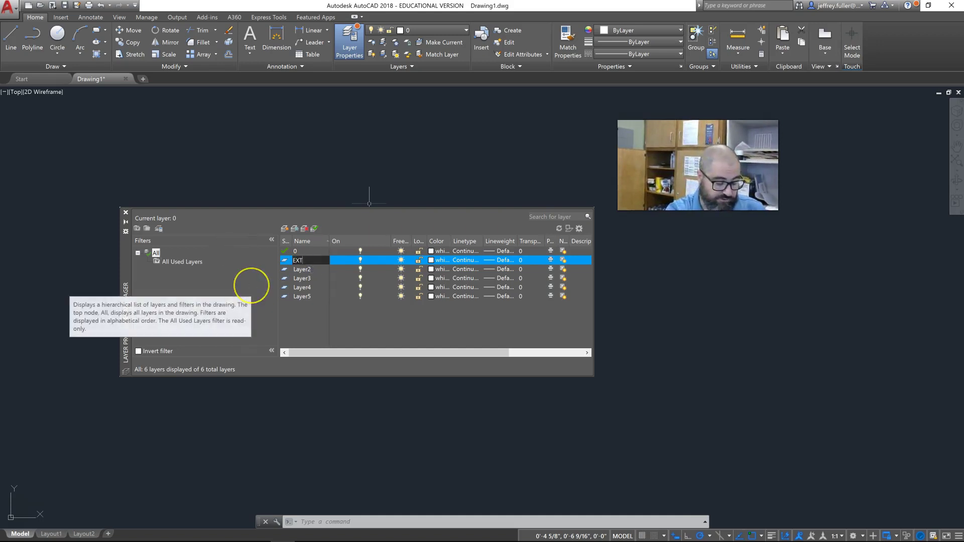
left_click(315, 270)
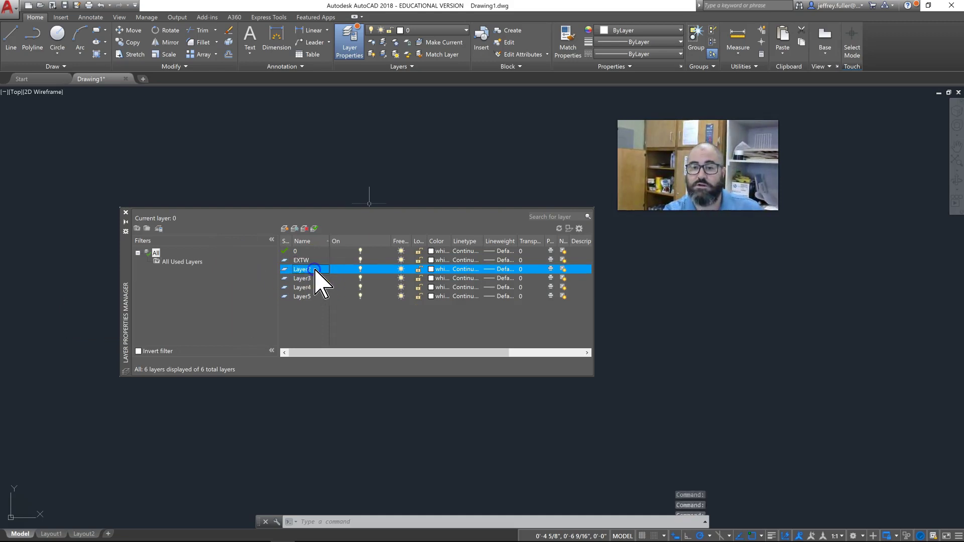
left_click(314, 269)
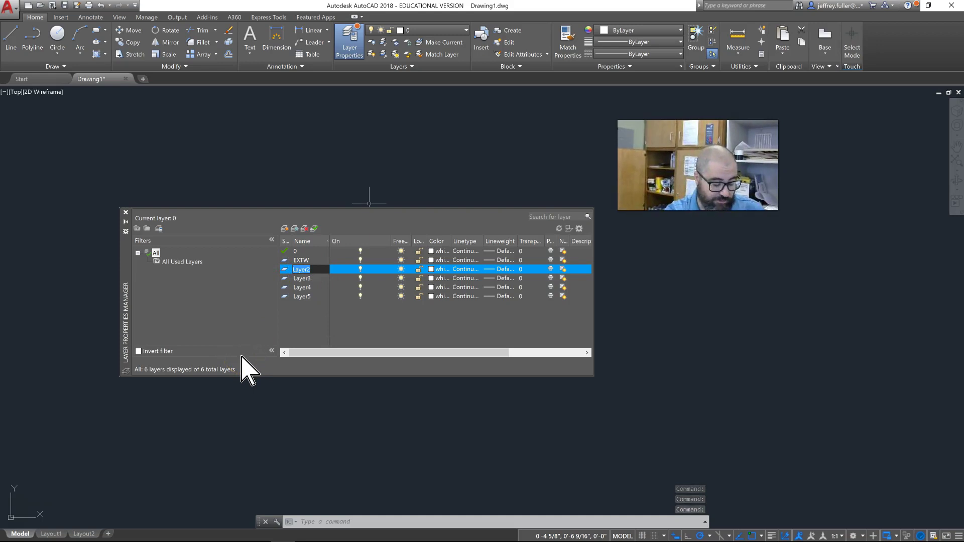
type("INTW")
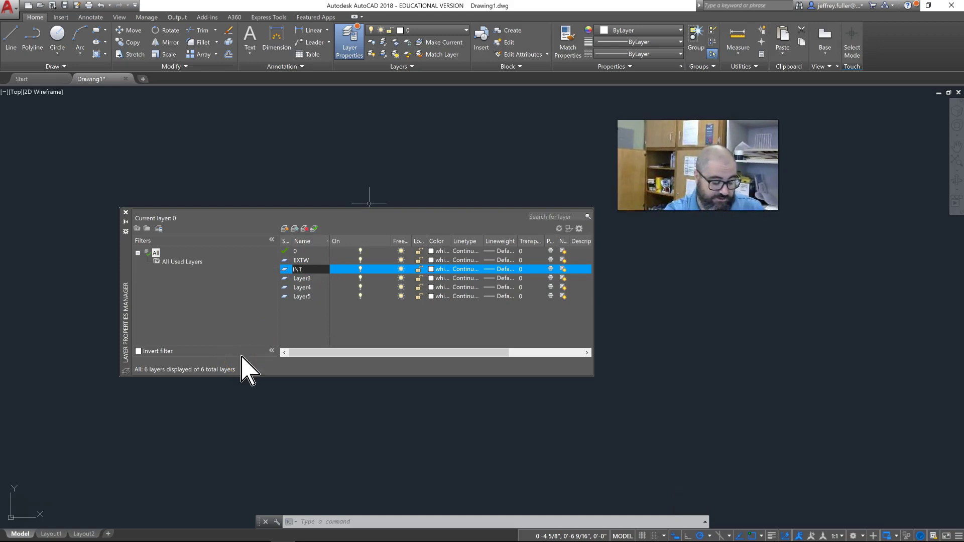
left_click(314, 279)
- Rename Layer3, Layer4 and Layer5 to DOOR, WIND and CASE
double_click(312, 279)
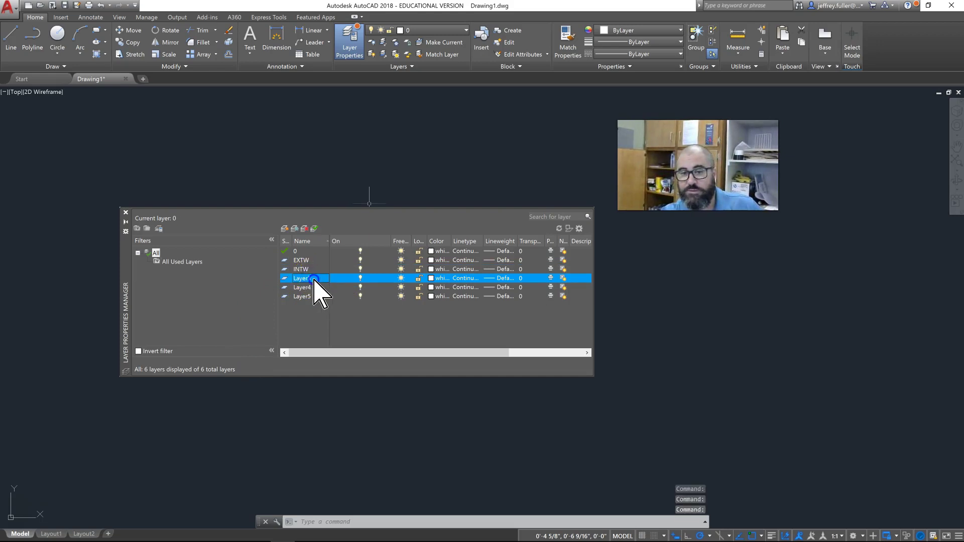
left_click(310, 278)
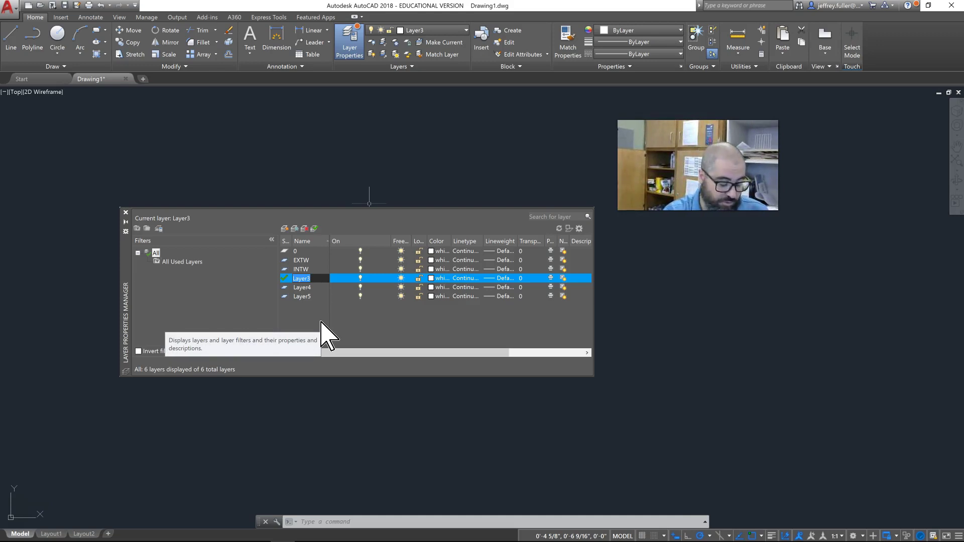
type("DOOR")
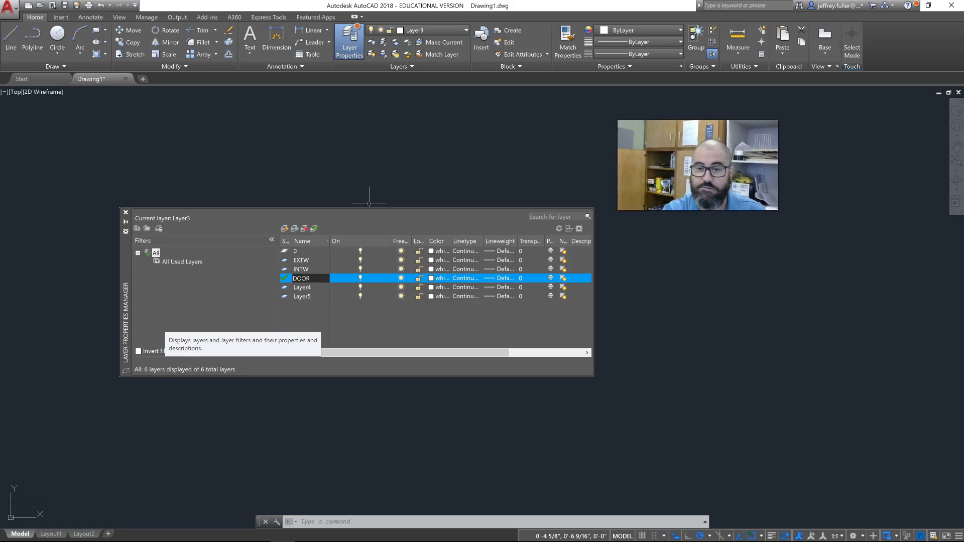
left_click(309, 287)
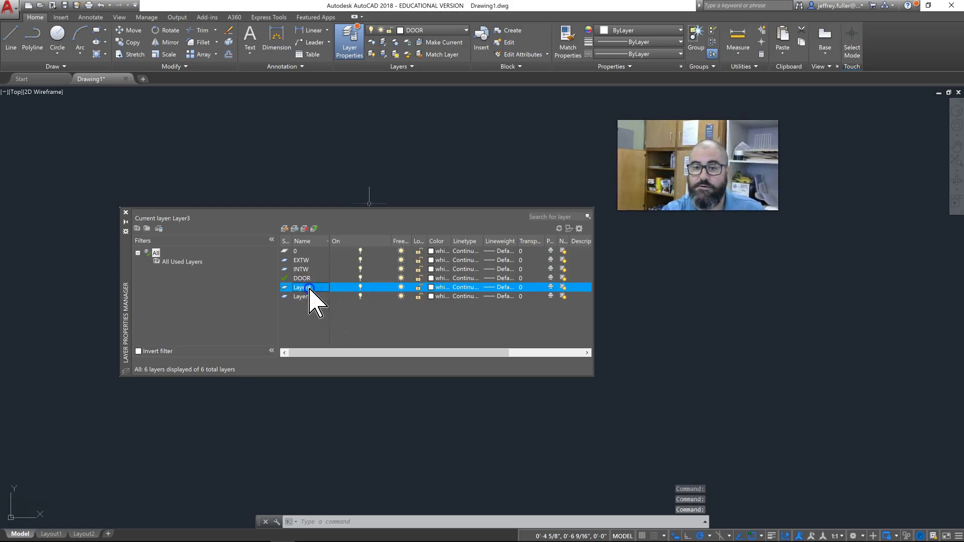
double_click(312, 288)
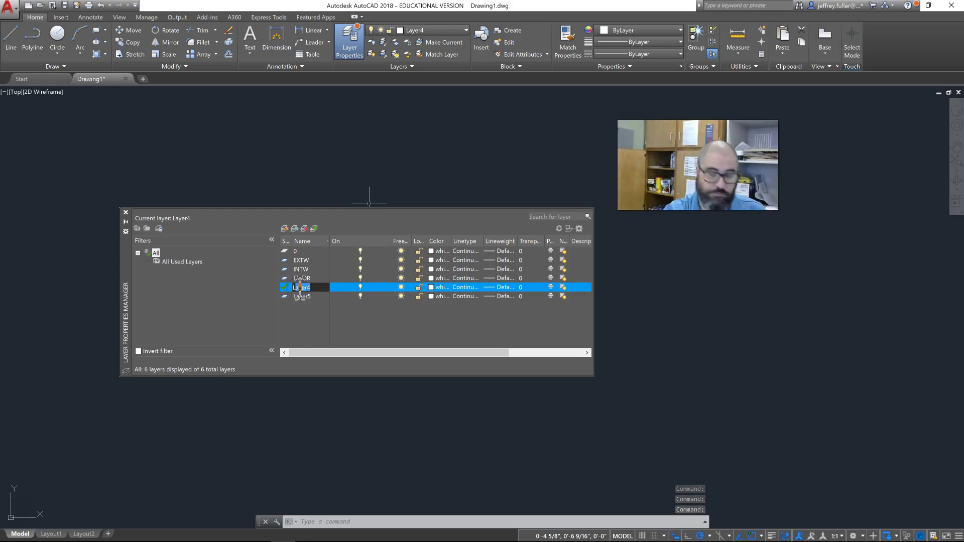
left_click_drag(316, 288, 253, 286)
type("WIND")
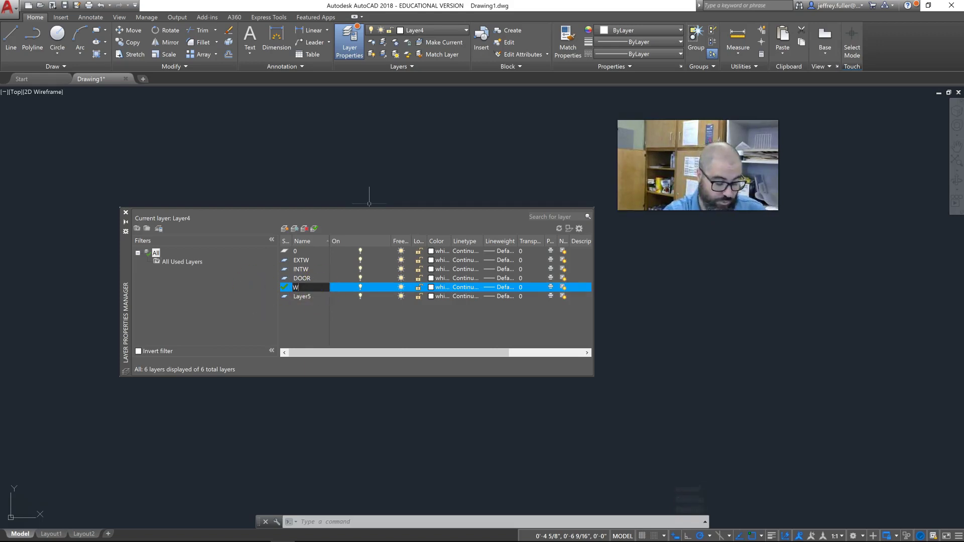
left_click(317, 295)
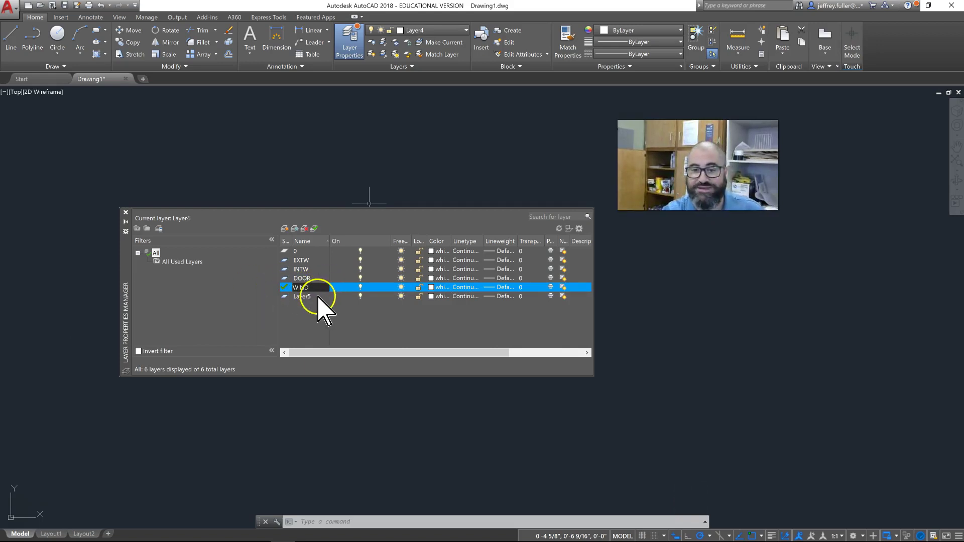
left_click(313, 296)
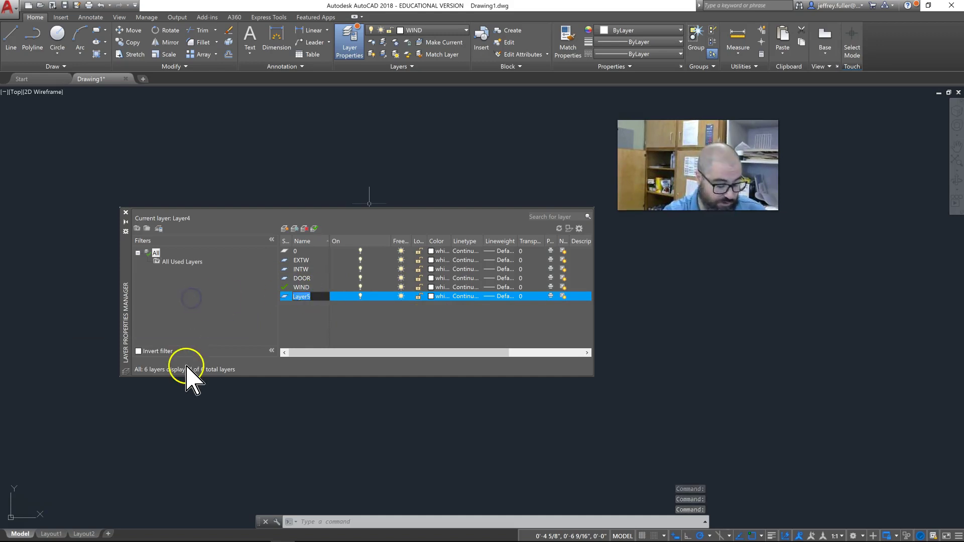
key("BackSpace")
key("BackSpace")
key("BackSpace")
key("BackSpace")
key("BackSpace")
key("BackSpace")
type("CASE")
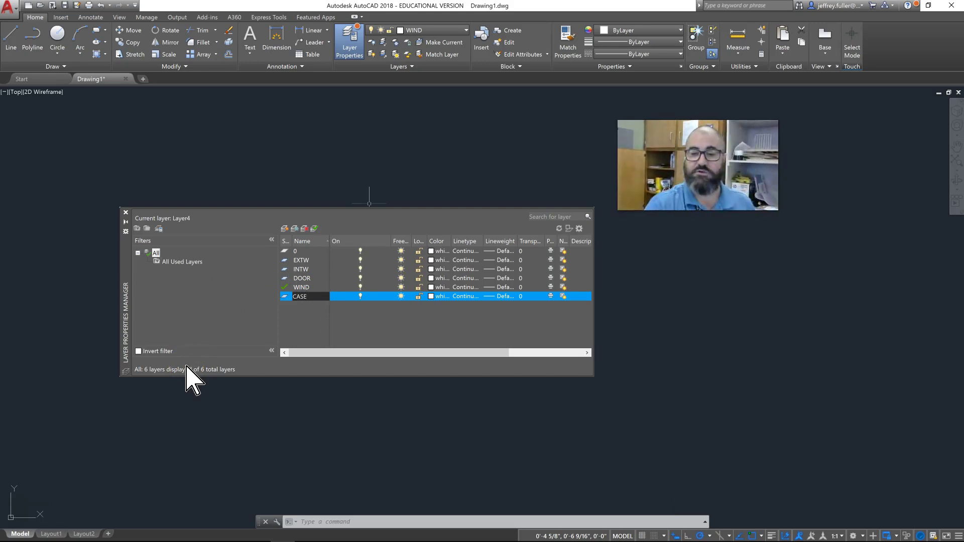
- Give the EXTW layer the colour red and the INTW layer green
left_click(290, 383)
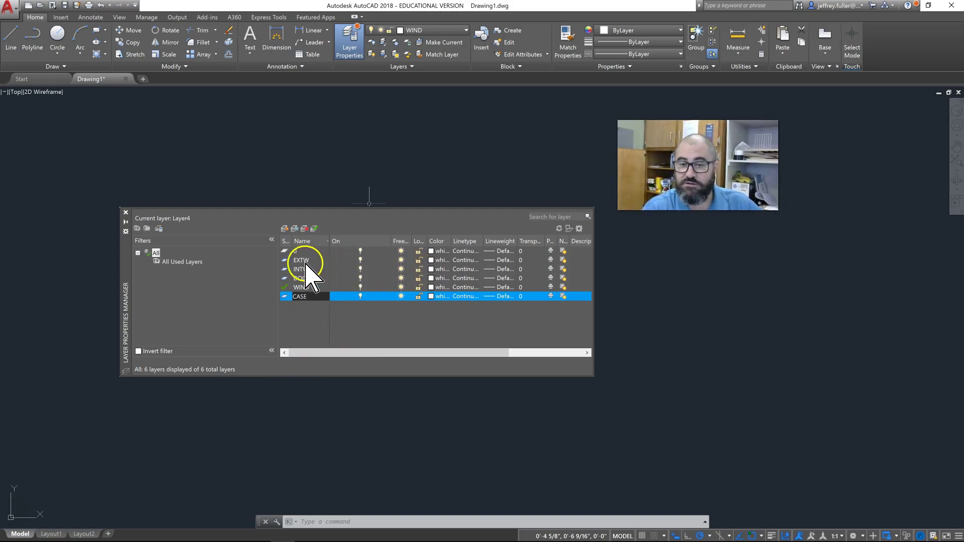
left_click(429, 264)
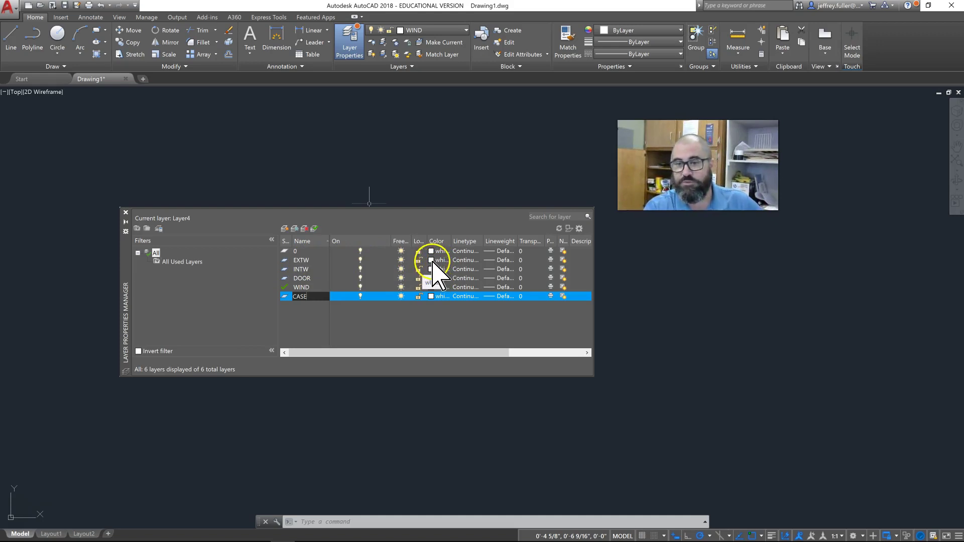
left_click(432, 261)
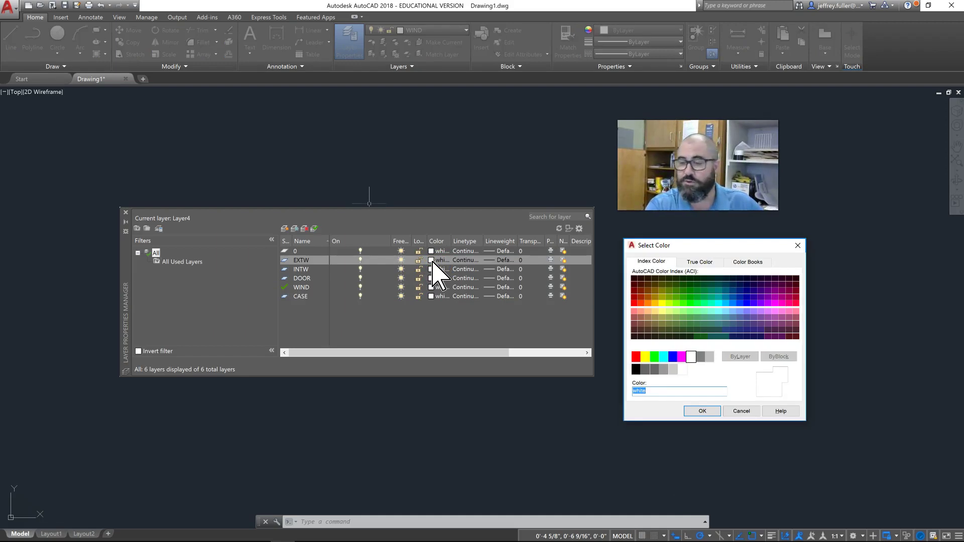
left_click(636, 357)
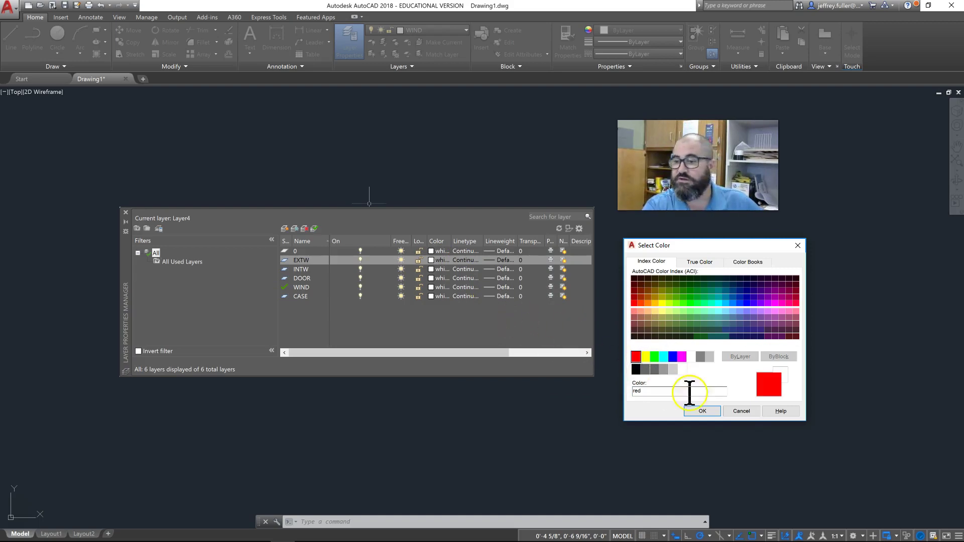
left_click(706, 412)
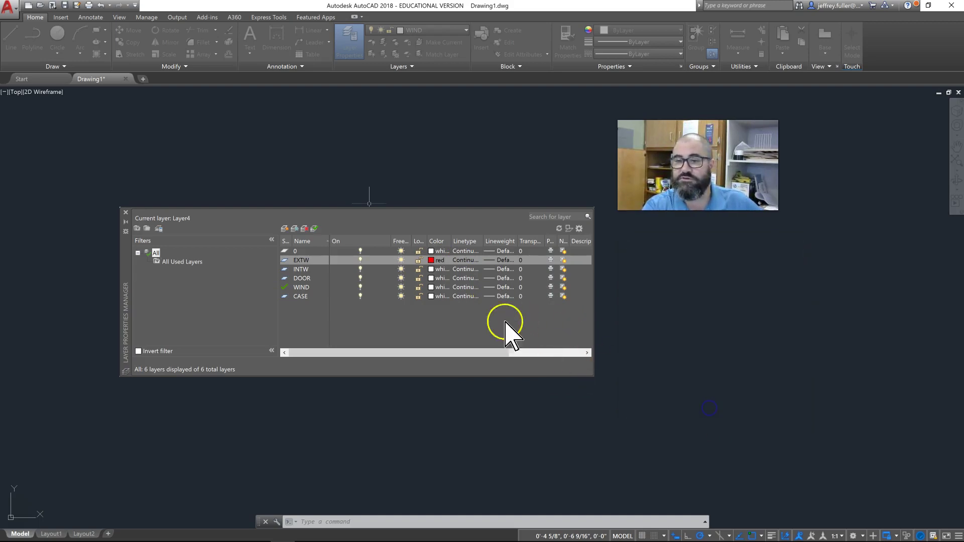
left_click(435, 270)
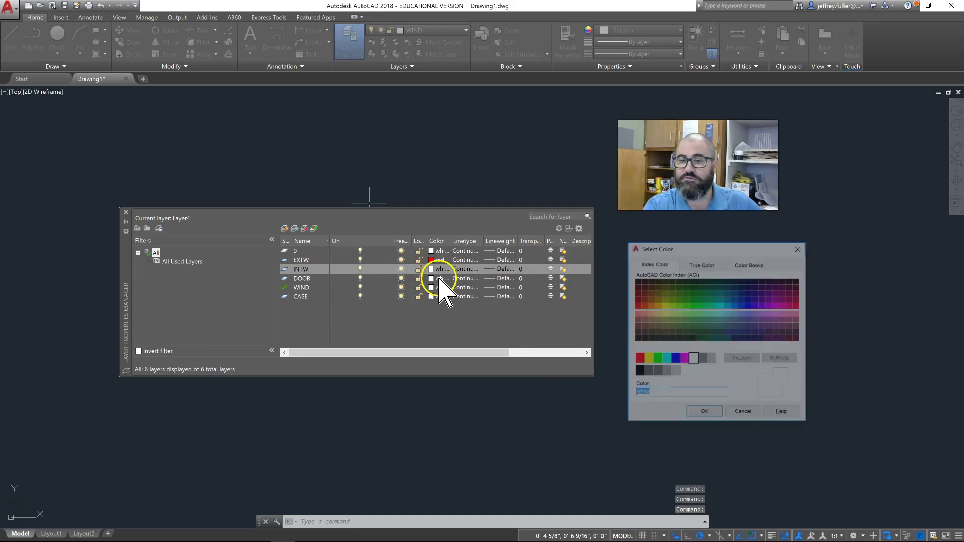
left_click(654, 357)
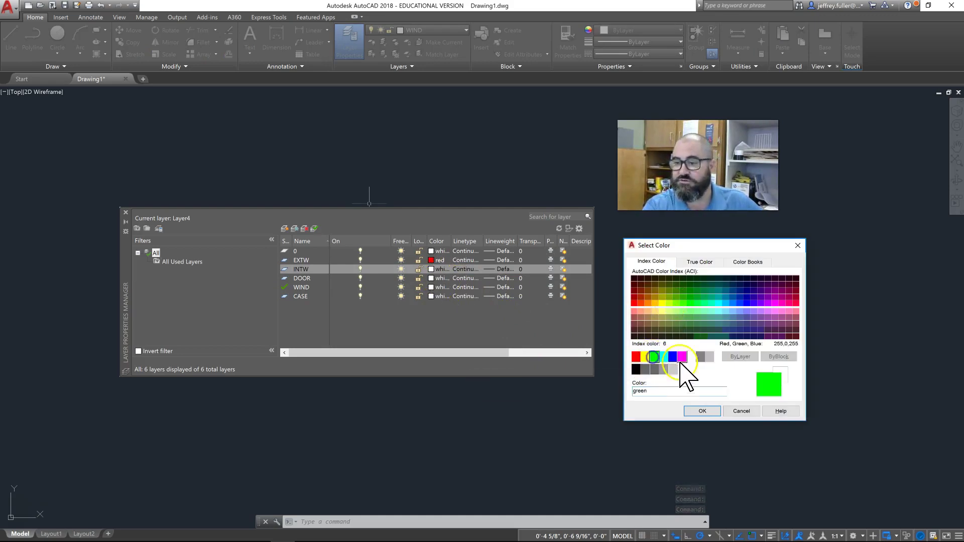
left_click(710, 410)
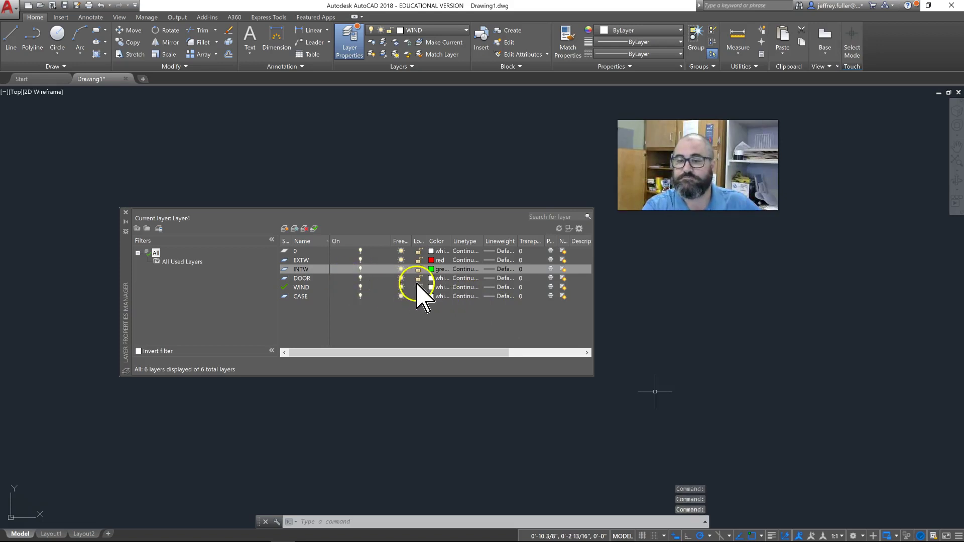
- Colour the DOOR layer yellow, WIND cyan and CASE magenta
left_click(431, 278)
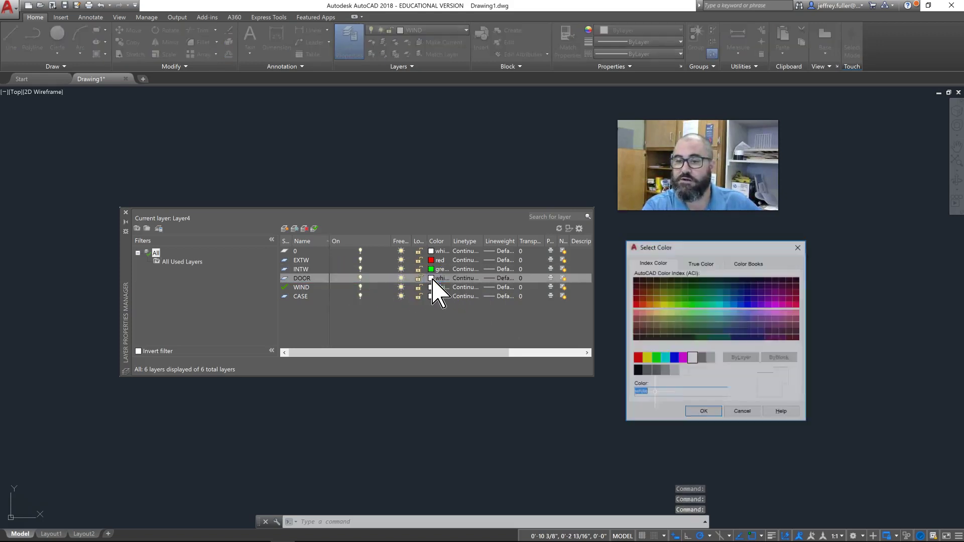
left_click(644, 356)
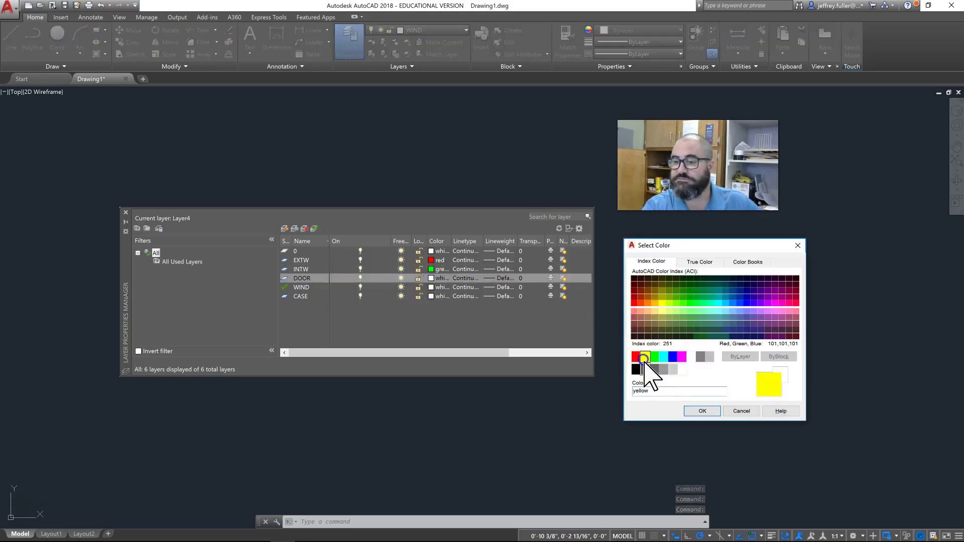
left_click(702, 411)
left_click(436, 288)
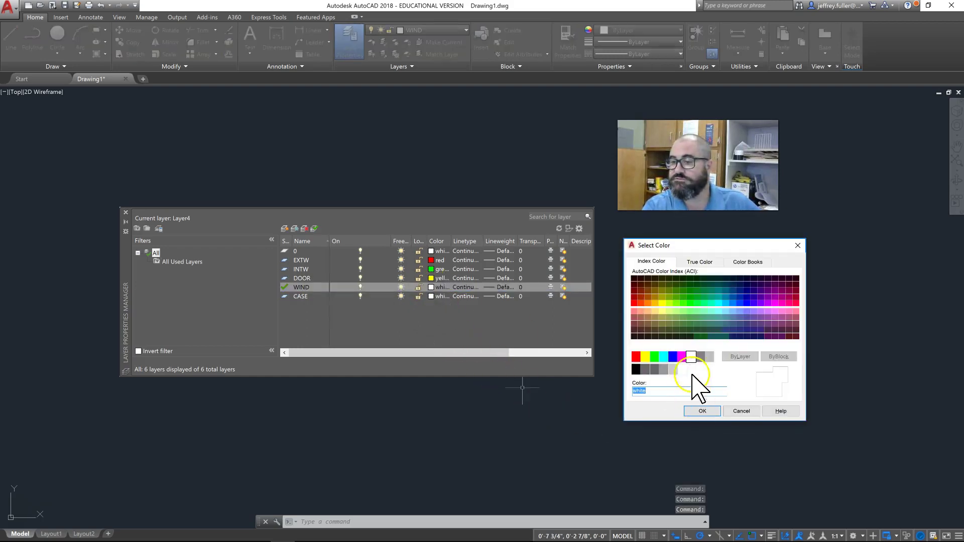
left_click(664, 357)
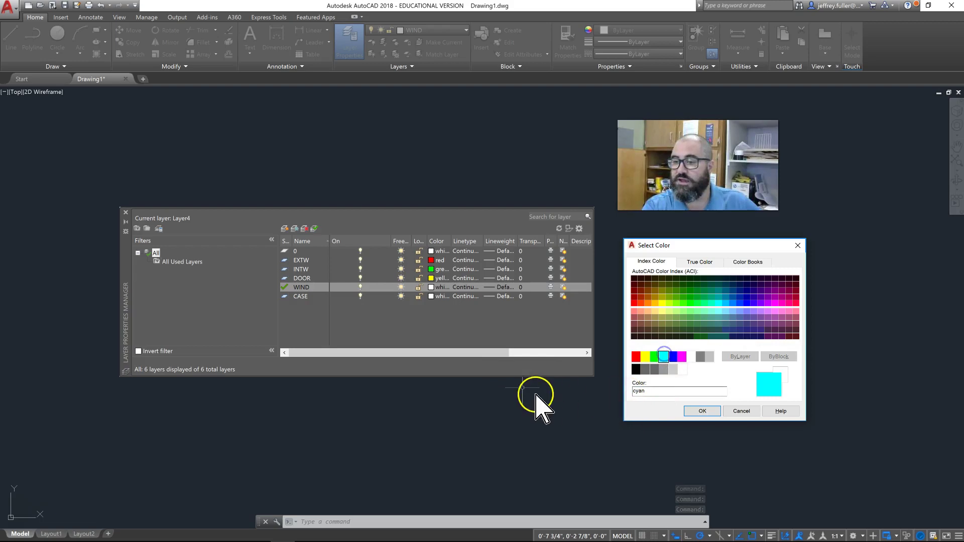
left_click(717, 409)
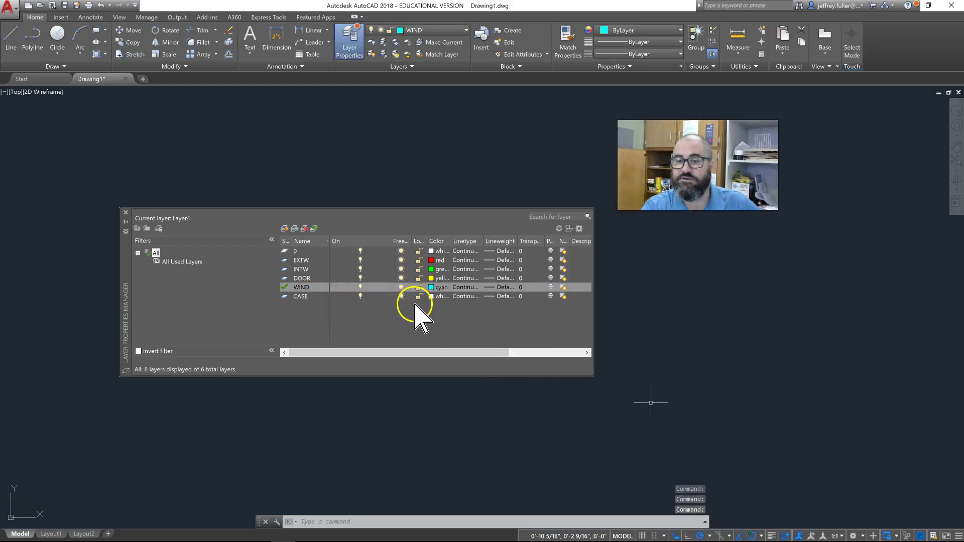
left_click(432, 296)
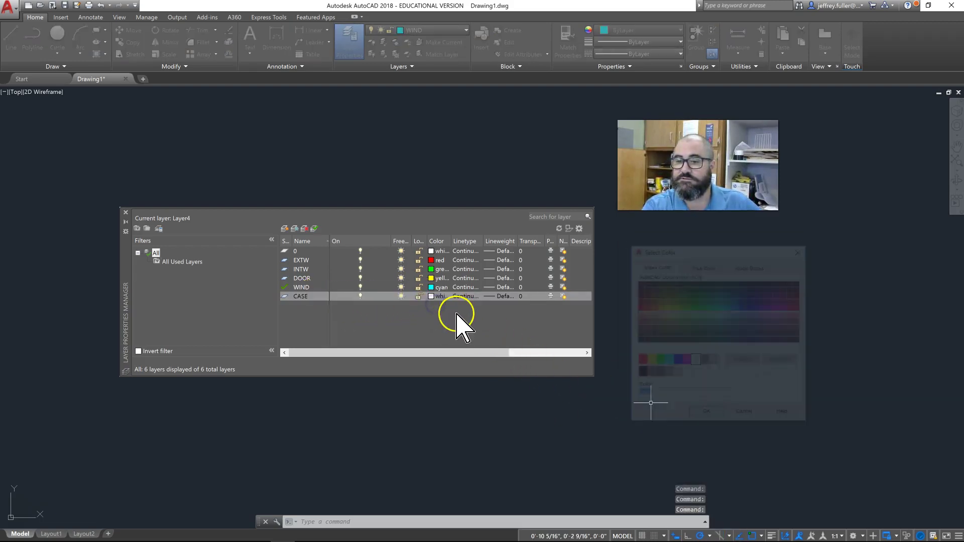
left_click(682, 356)
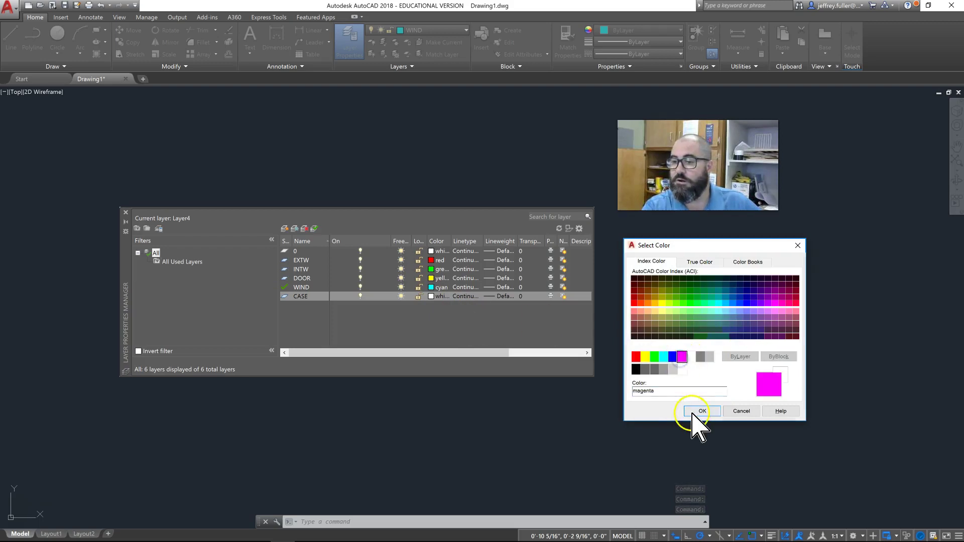
left_click(702, 411)
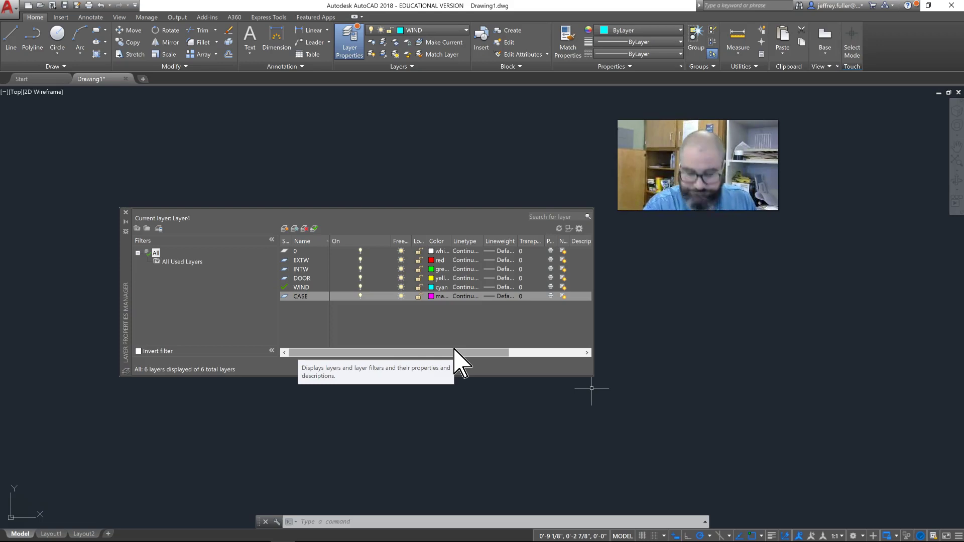
- Close the layer manager with EXTW set as the current layer
left_click_drag(415, 336, 392, 329)
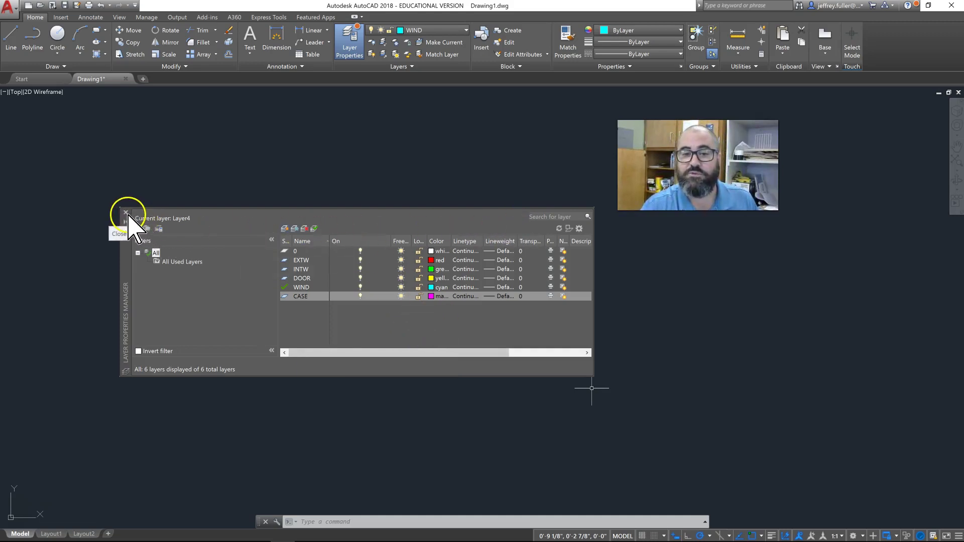
double_click(301, 261)
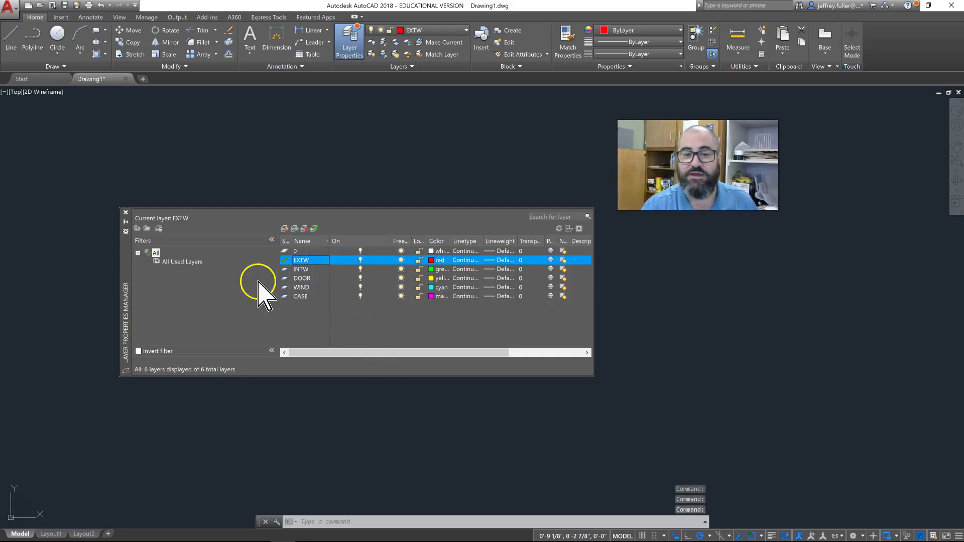
left_click(126, 212)
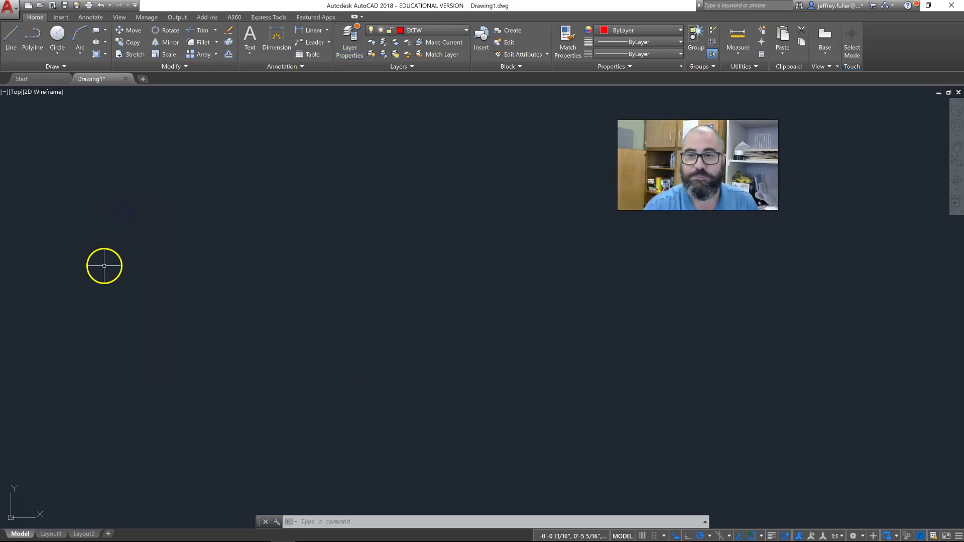
left_click(447, 32)
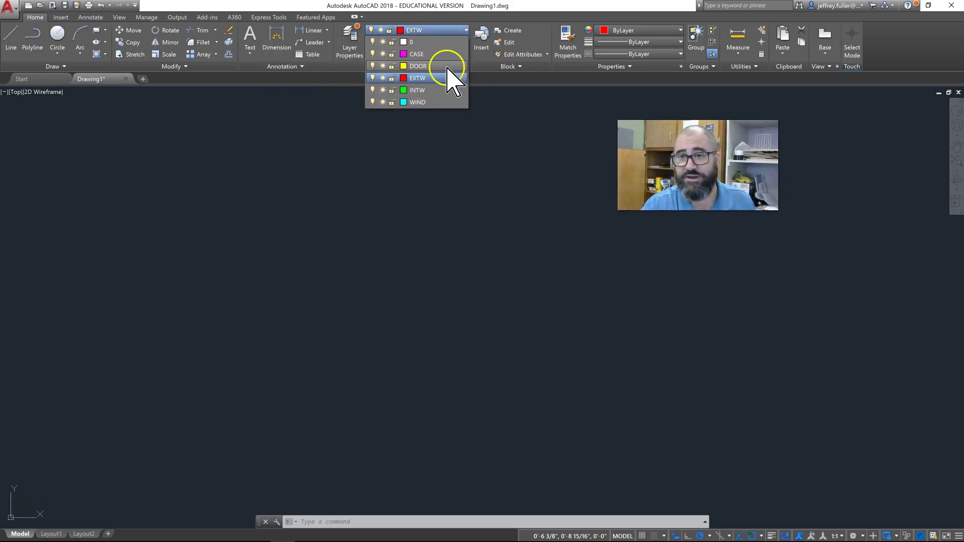
left_click(425, 91)
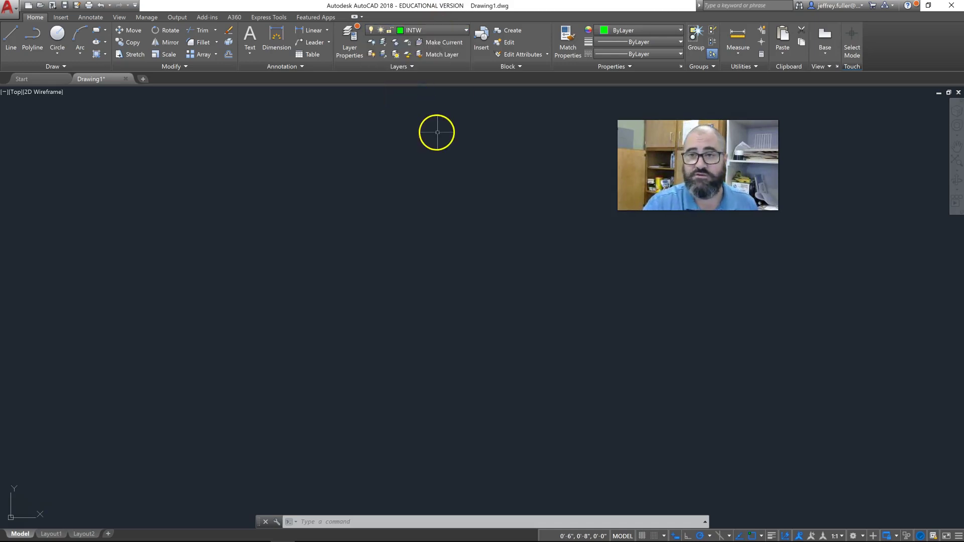
left_click(457, 30)
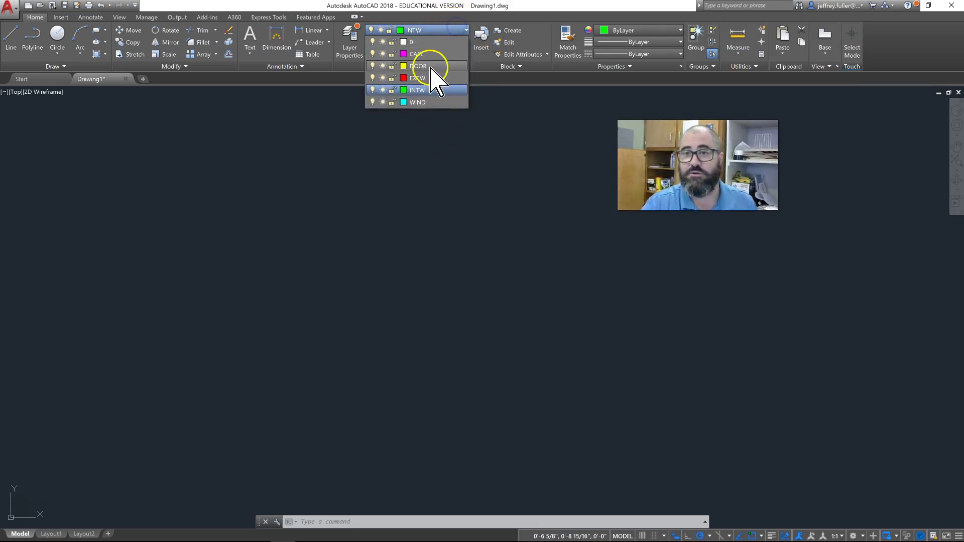
left_click(424, 78)
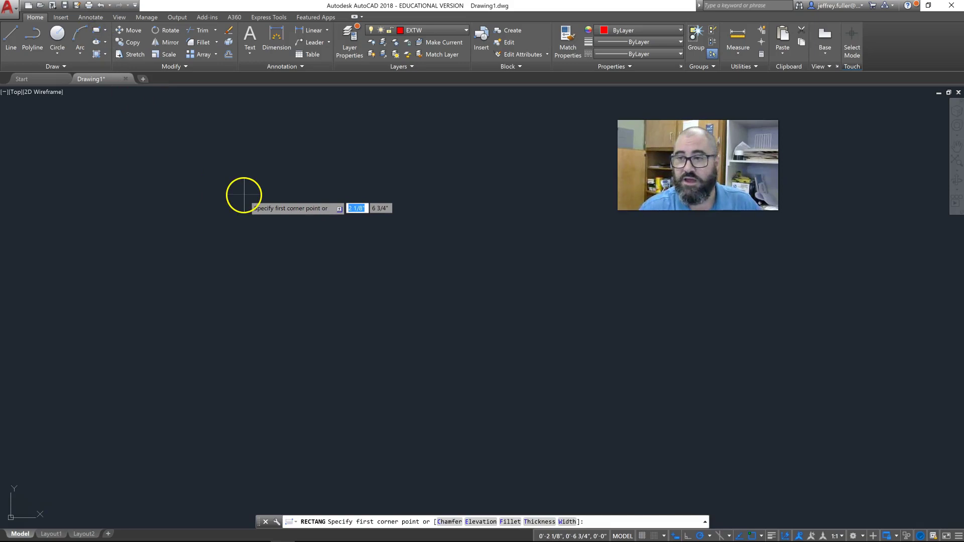
left_click(173, 181)
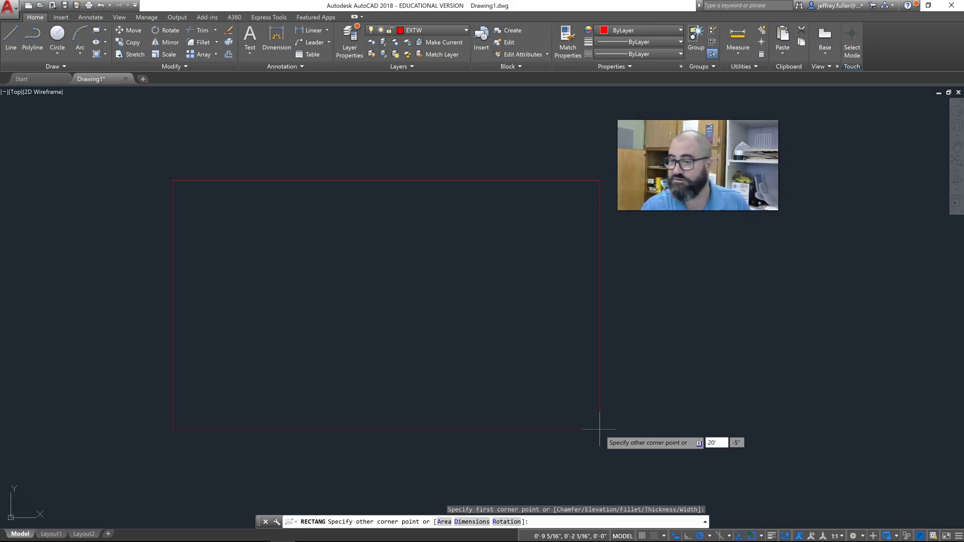
key("Tab")
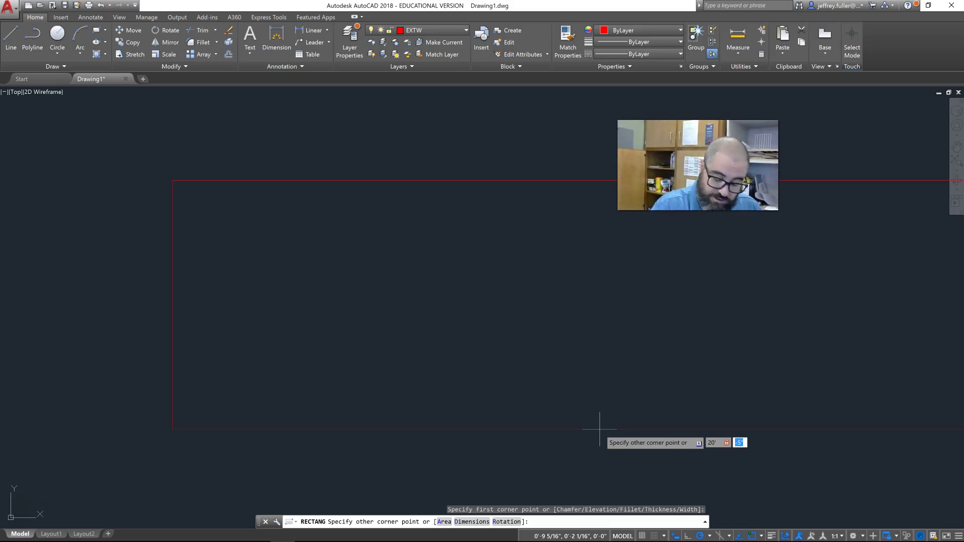
type("15")
key("Return")
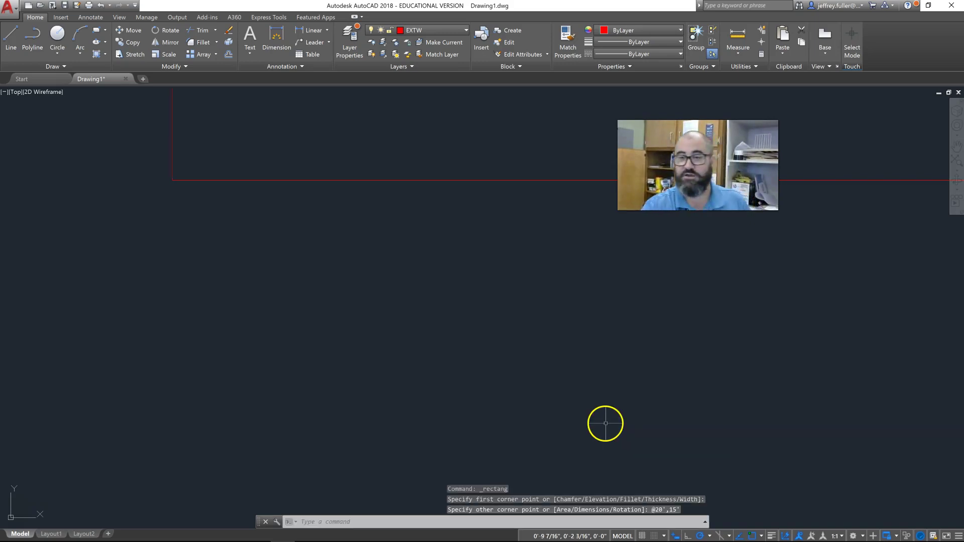
scroll(606, 423, "down", 10)
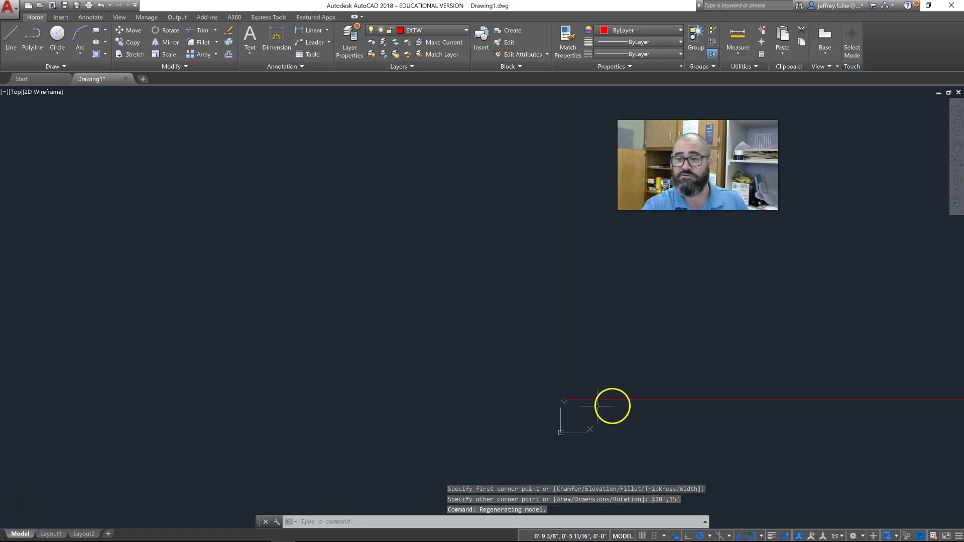
scroll(409, 377, "down", 3)
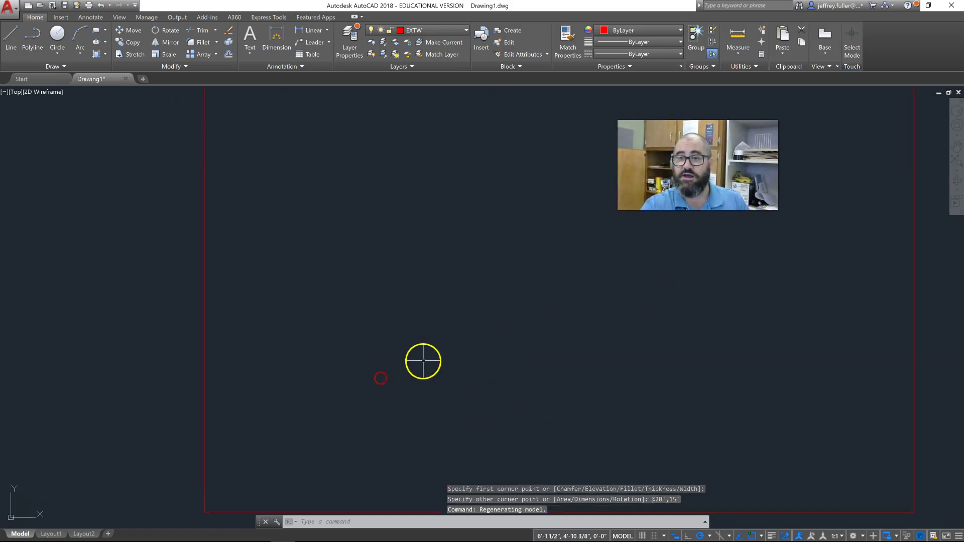
scroll(424, 361, "down", 6)
scroll(422, 360, "up", 2)
mouse_move(445, 377)
middle_mouse_down()
mouse_move(395, 346)
mouse_move(381, 351)
middle_mouse_up()
scroll(372, 351, "up", 2)
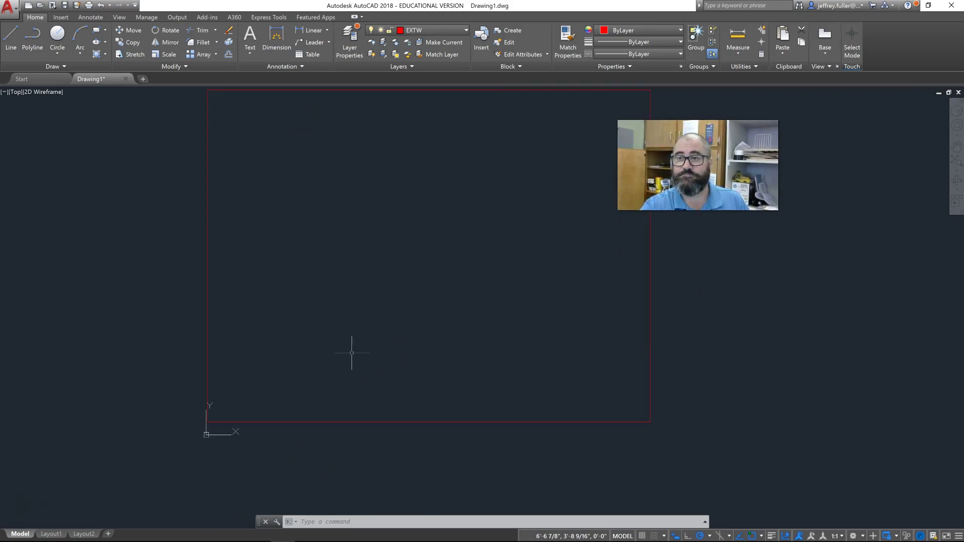
scroll(352, 353, "down", 2)
scroll(352, 353, "up", 2)
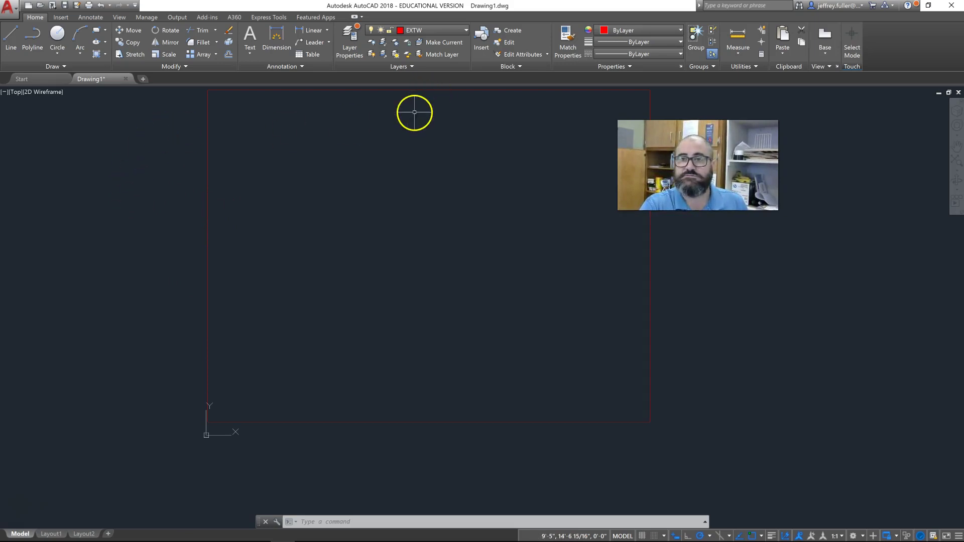
- Pan the view and start the Offset command on the red rectangle
mouse_move(186, 136)
middle_mouse_down()
mouse_move(183, 170)
mouse_move(152, 165)
middle_mouse_up()
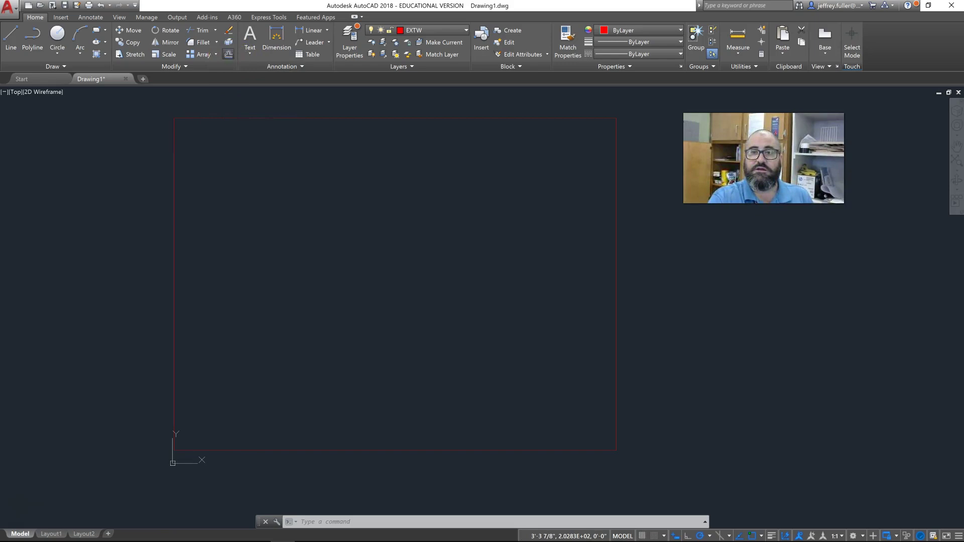
left_click(228, 54)
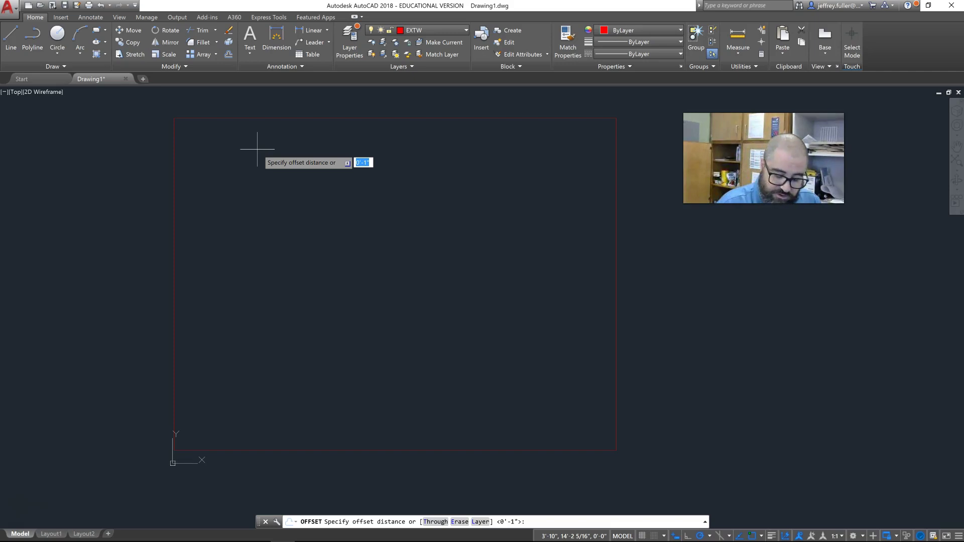
- Offset the red rectangle 4" inward, then offset that copy 1" inward
type("4")
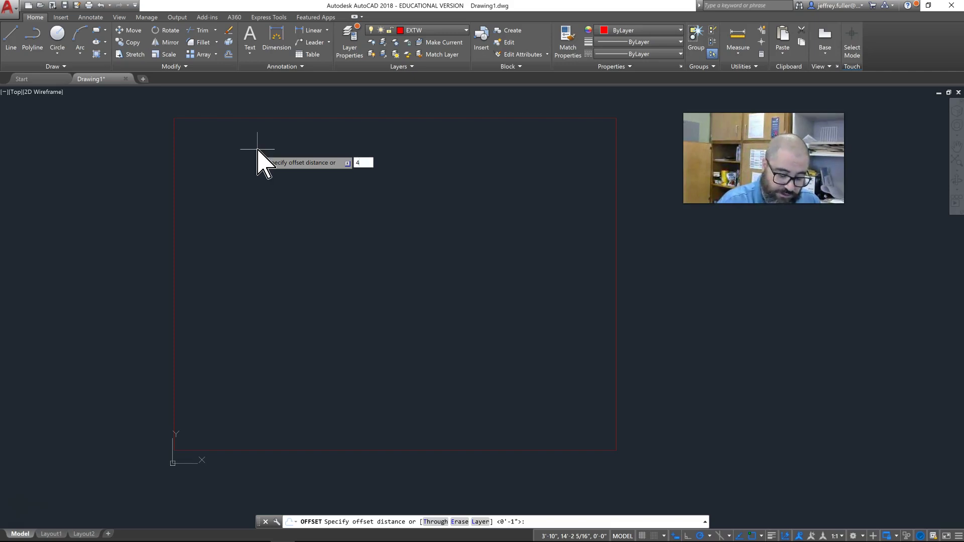
type("'")
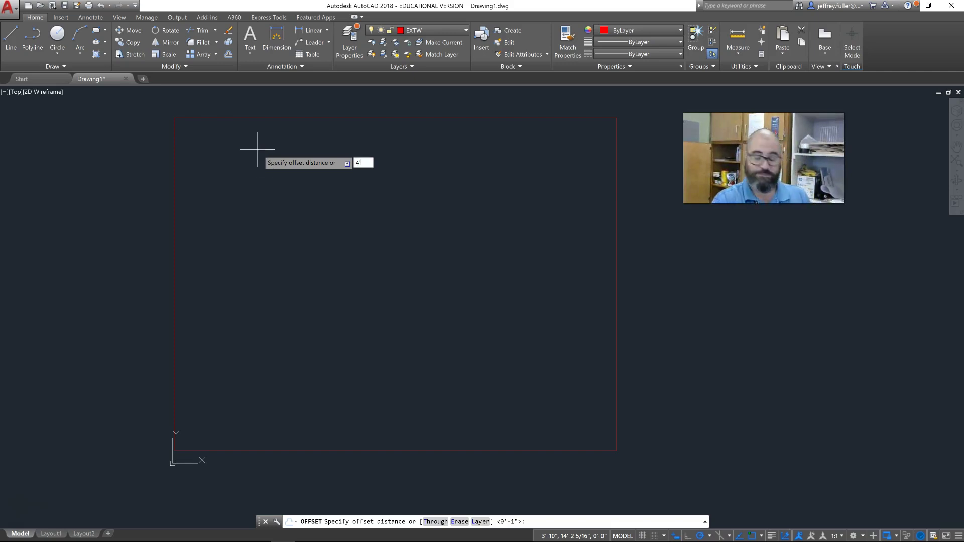
key("Return")
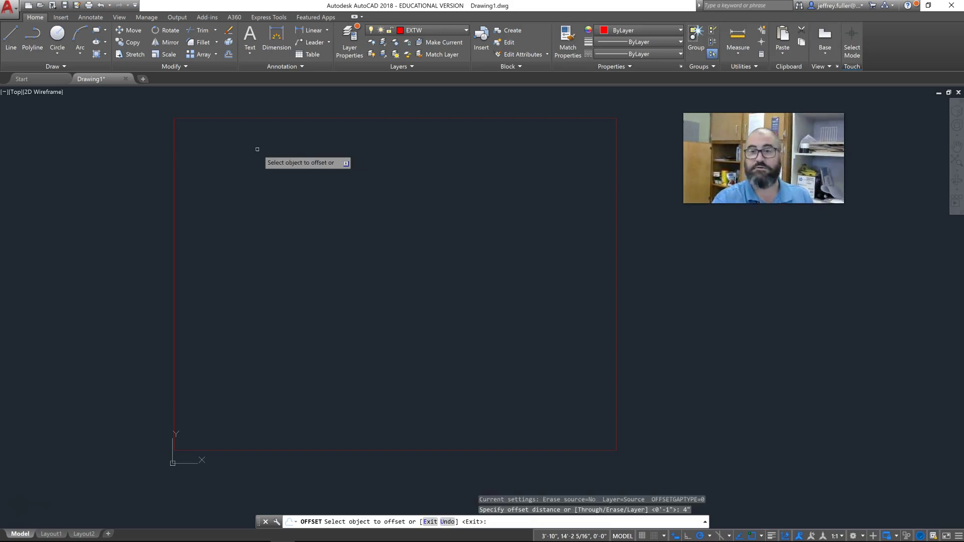
left_click(271, 118)
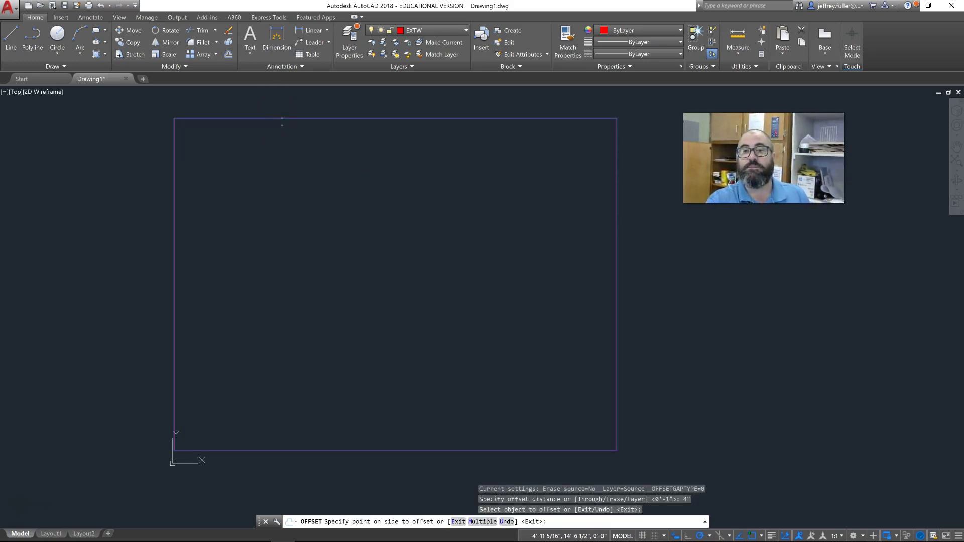
left_click(295, 251)
scroll(235, 179, "up", 2)
scroll(235, 179, "up", 1)
middle_click_drag(235, 179, 280, 336)
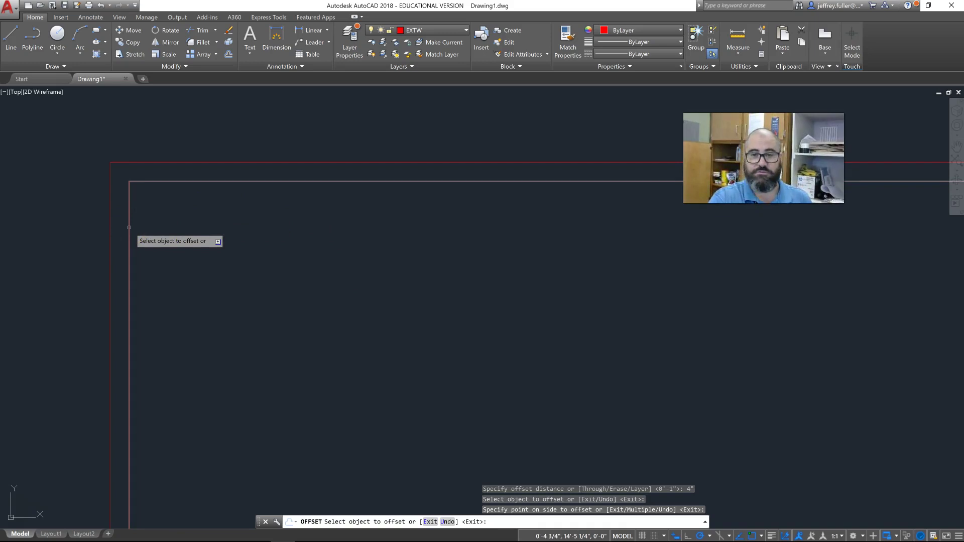
left_click(129, 227)
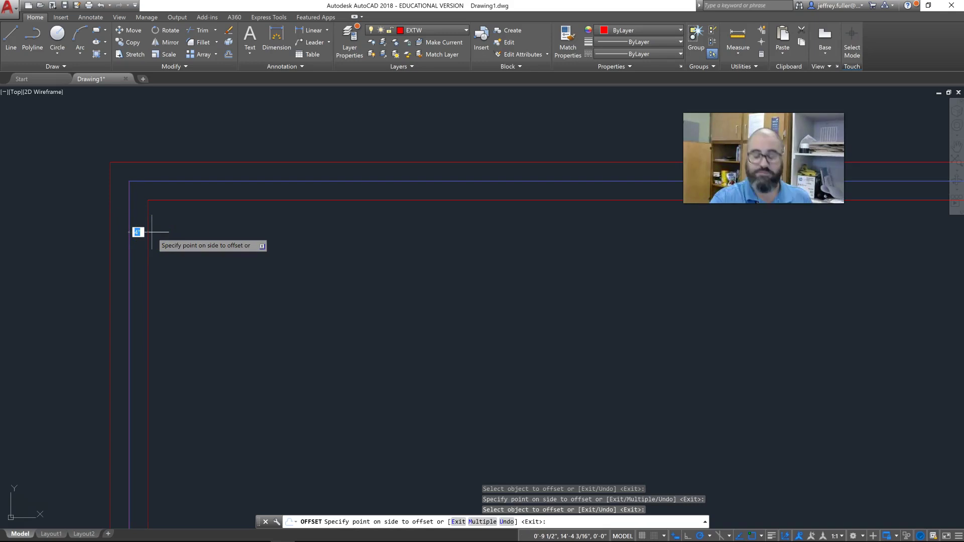
type("1")
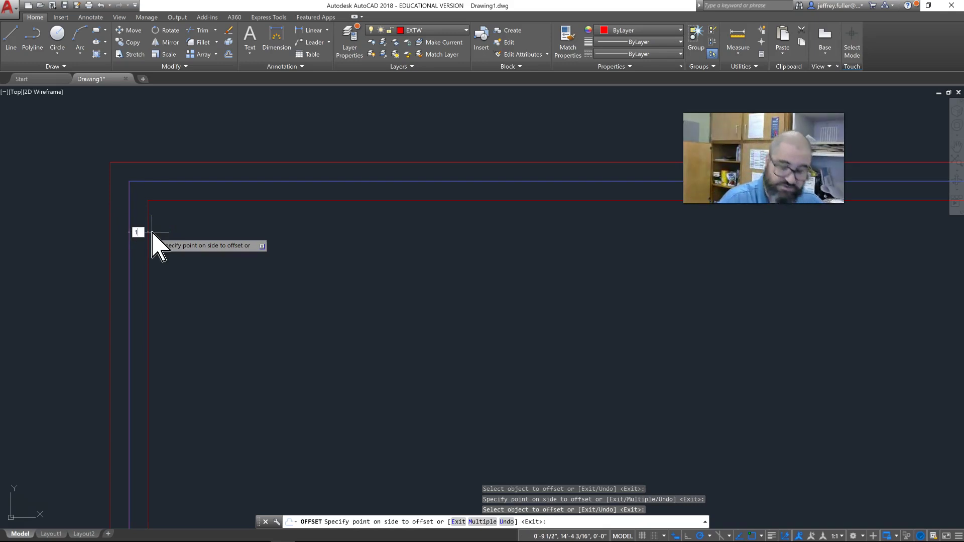
key("Return")
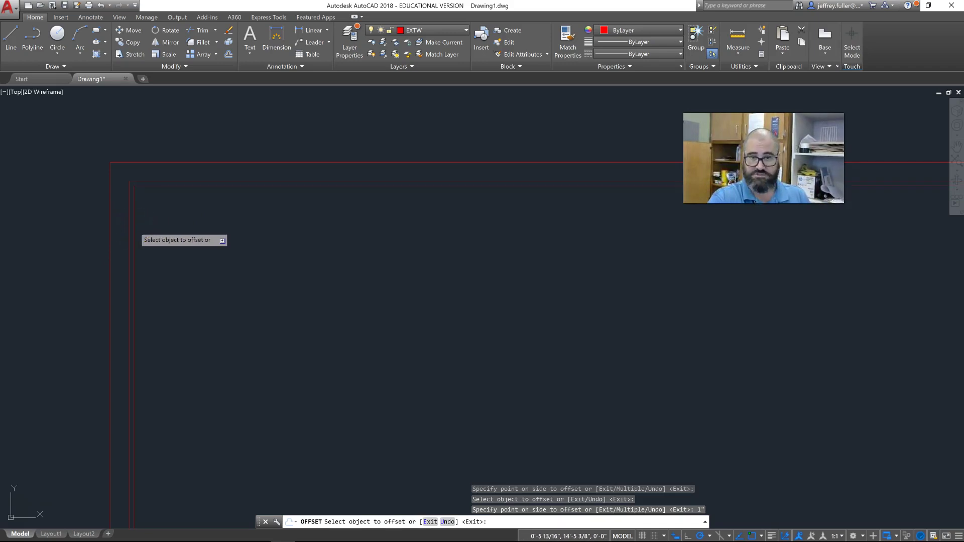
- Add further inward offsets of 3/4", 3.5" and 1/2" to the innermost outlines
left_click(134, 227)
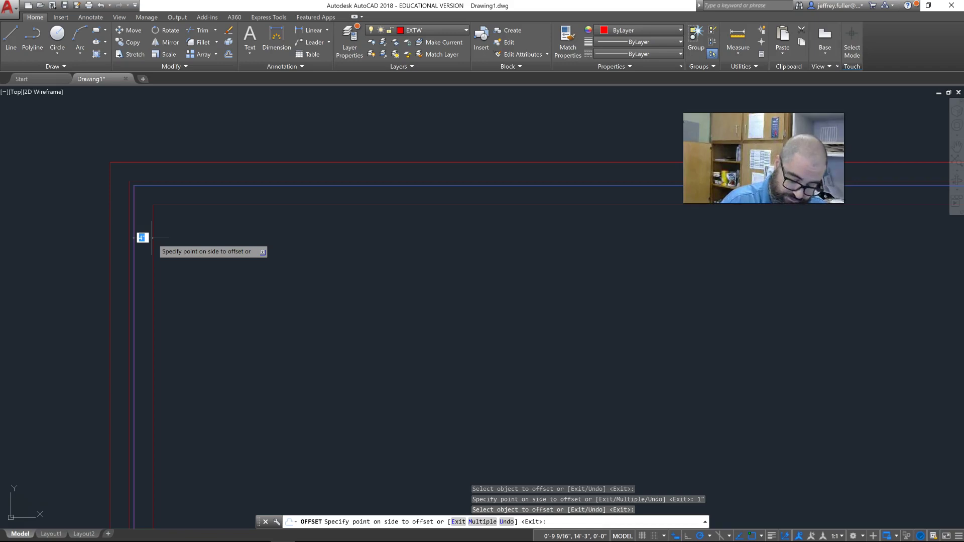
type("3/4\"")
key("Return")
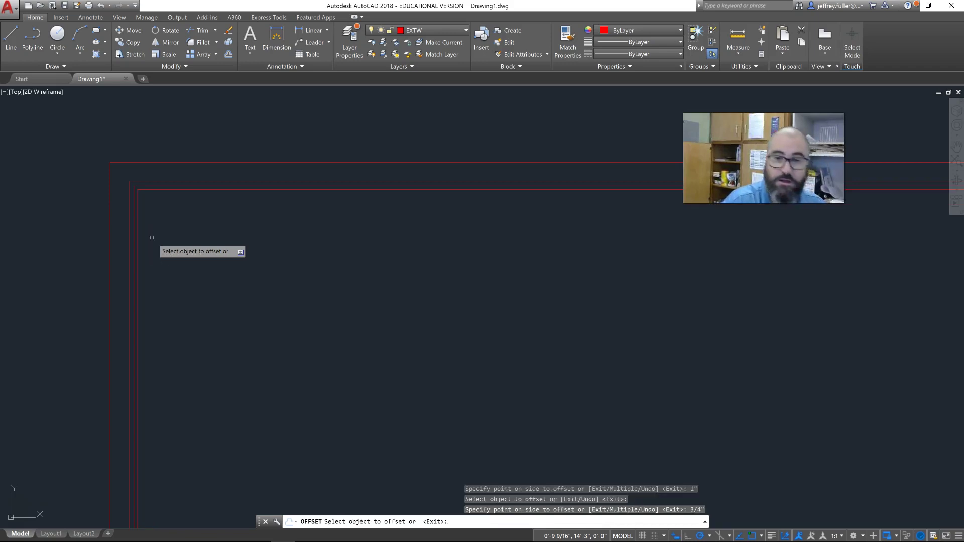
left_click(140, 249)
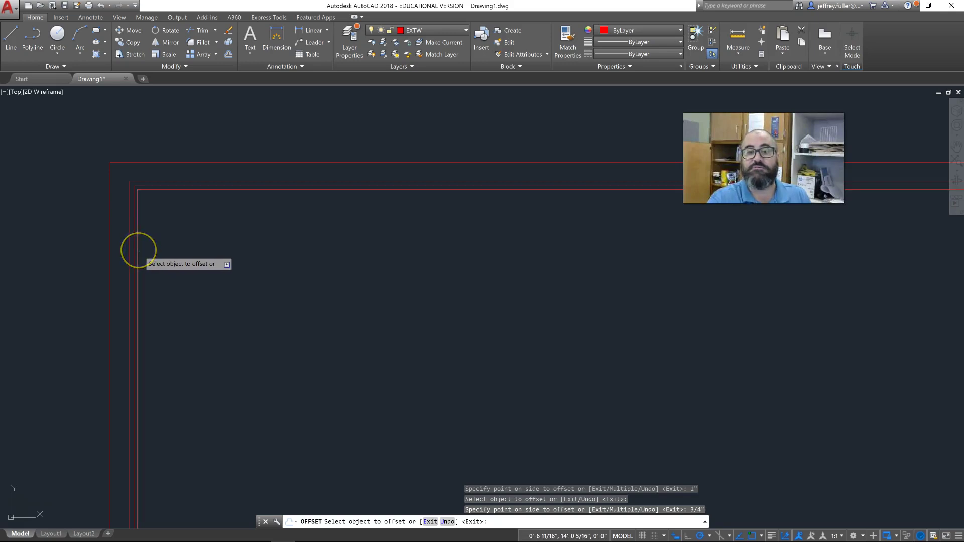
left_click(138, 250)
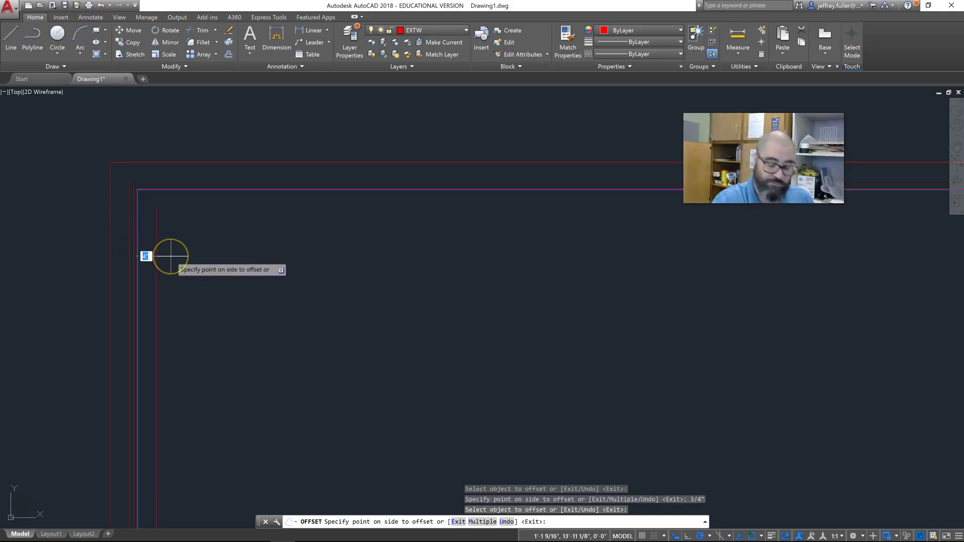
type("3.5")
key("Return")
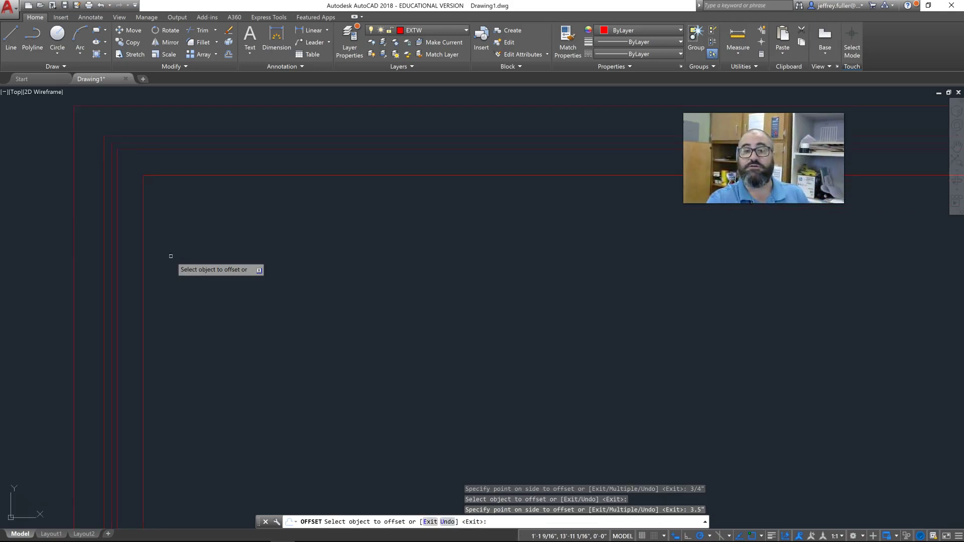
scroll(151, 286, "up", 2)
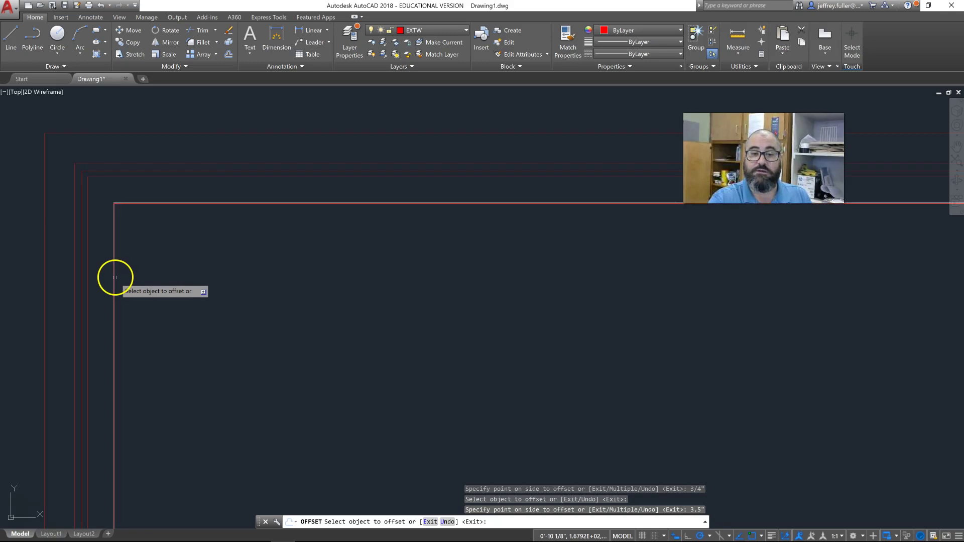
left_click(116, 277)
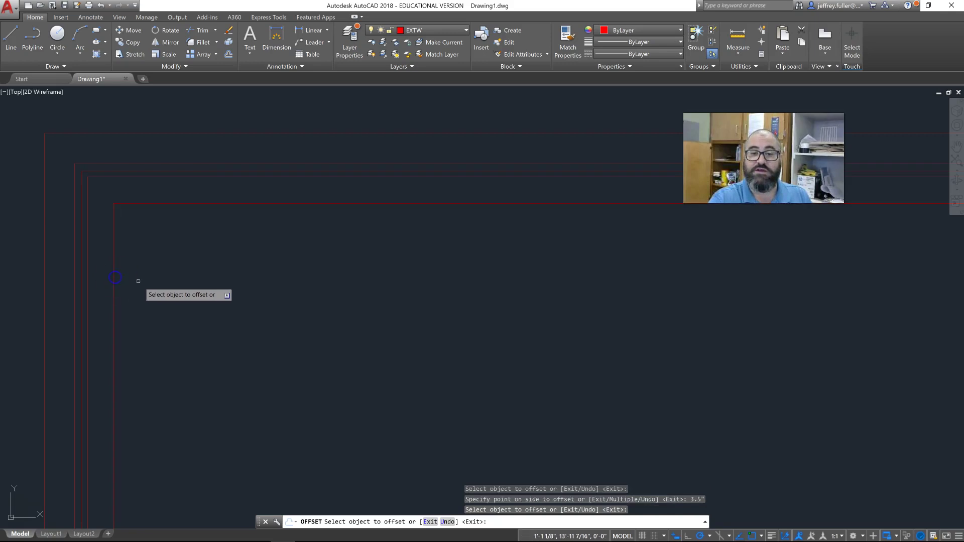
left_click(115, 265)
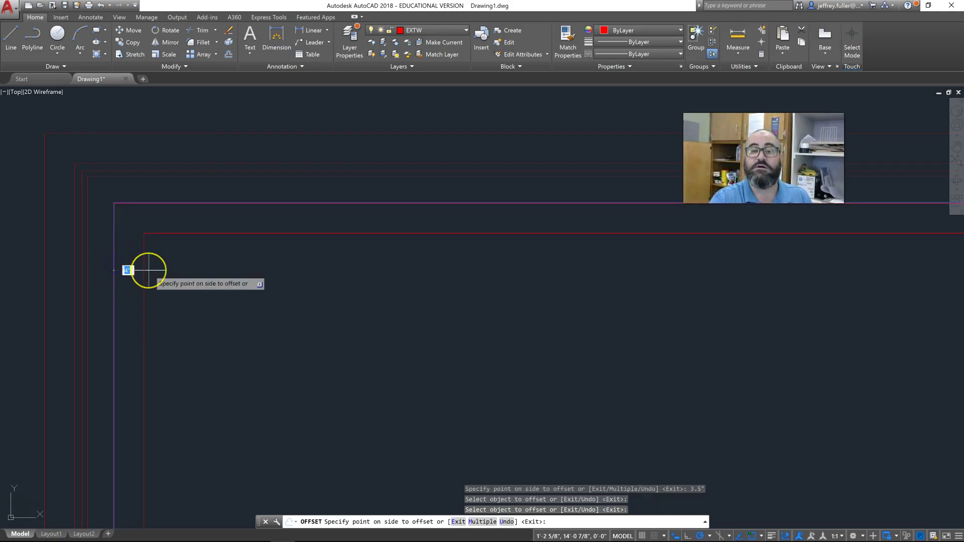
type("1/2")
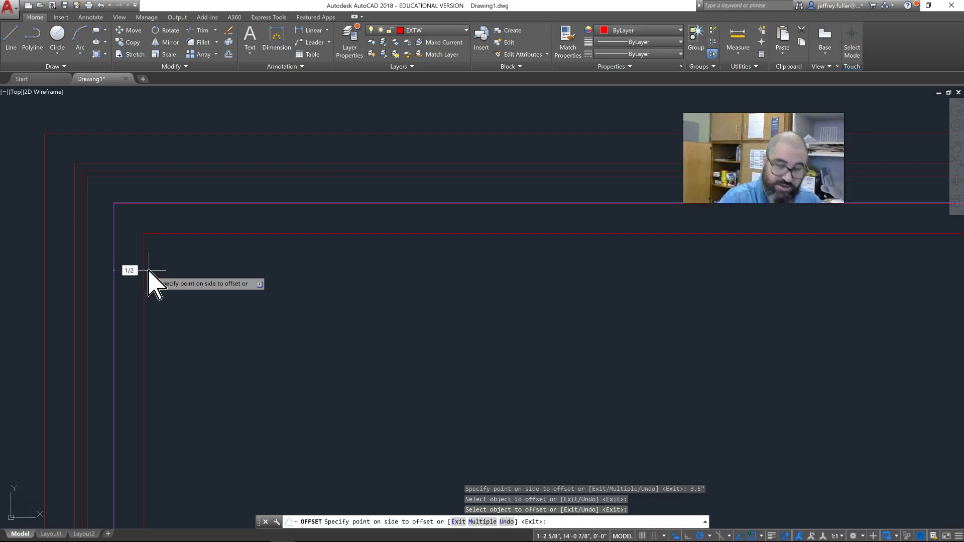
key("Return")
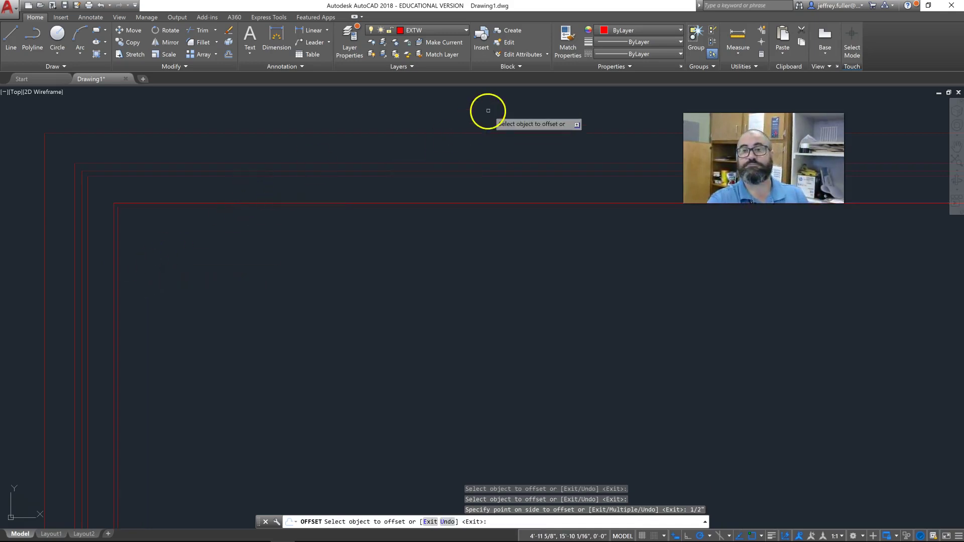
scroll(247, 195, "down", 2)
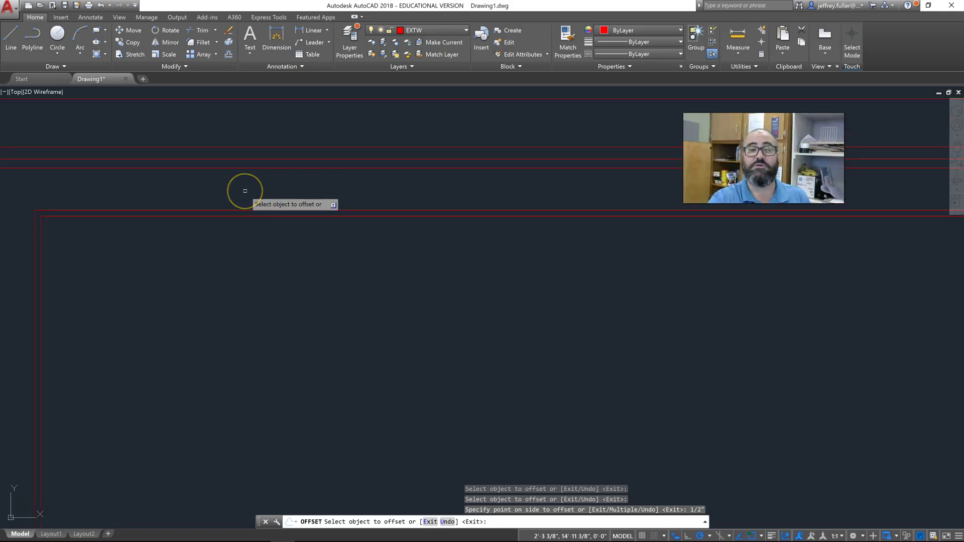
scroll(237, 254, "down", 1)
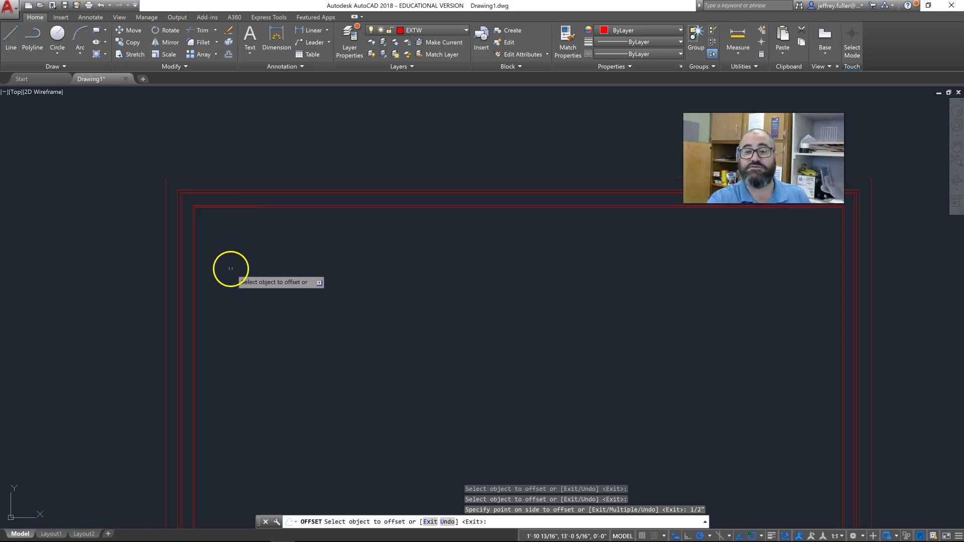
scroll(230, 268, "up", 3)
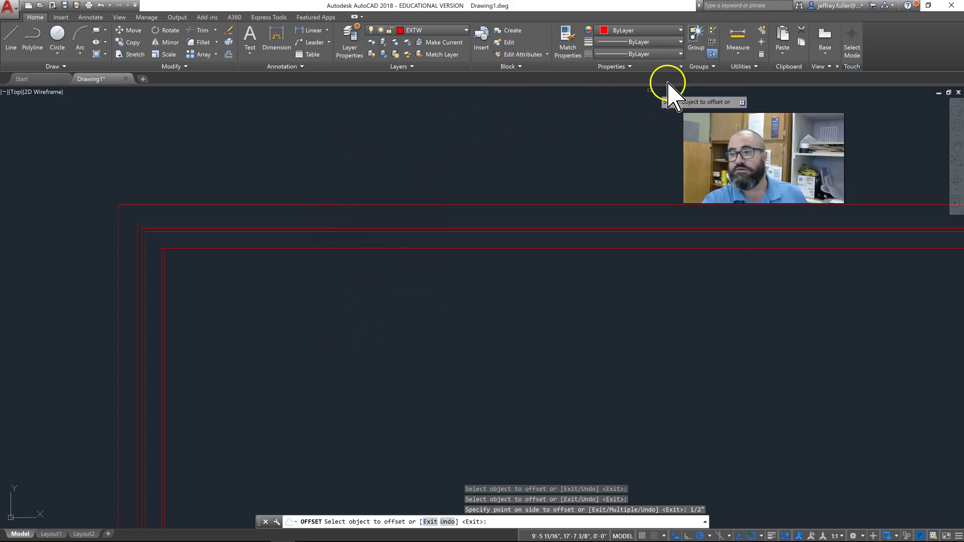
- Cancel a first distance measurement and turn Object Snap off
left_click(742, 40)
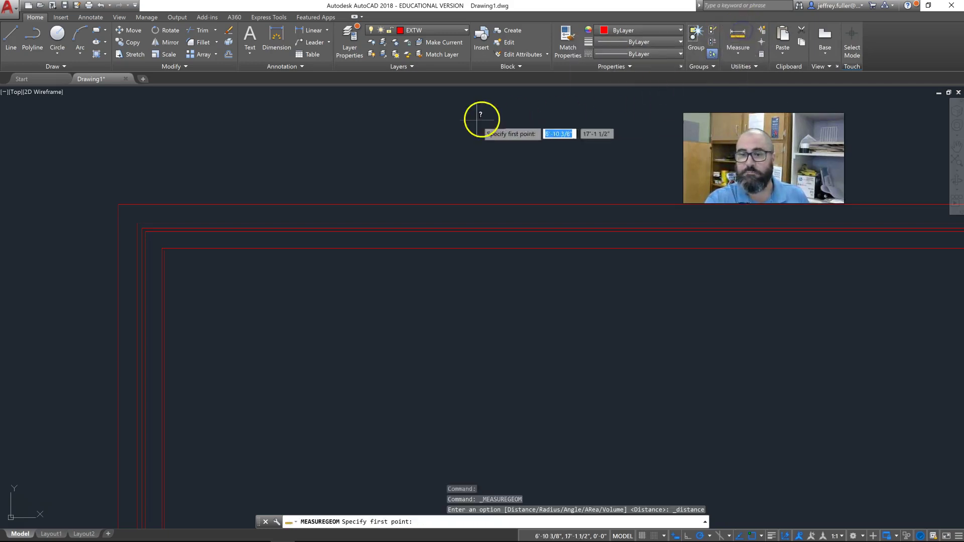
middle_click_drag(355, 177, 338, 185)
scroll(334, 246, "down", 5)
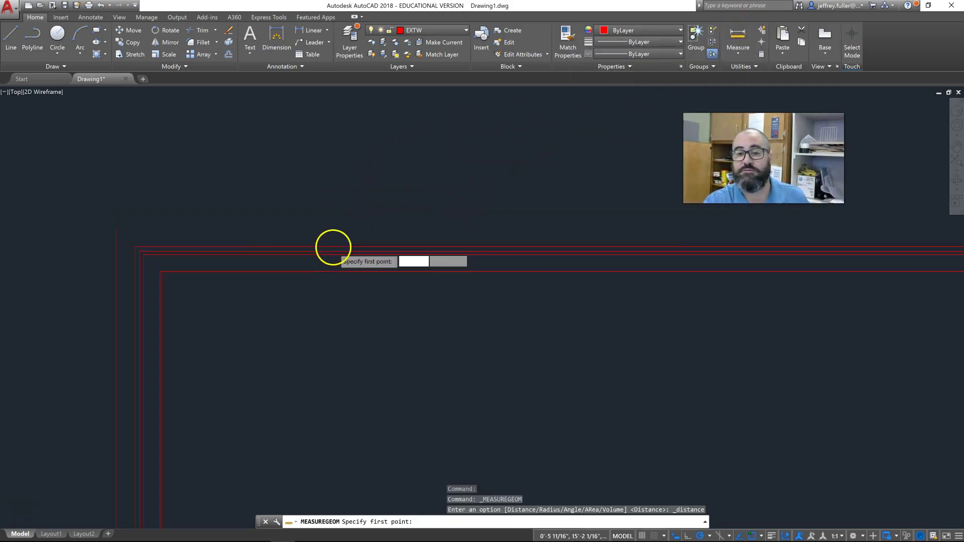
scroll(327, 241, "up", 4)
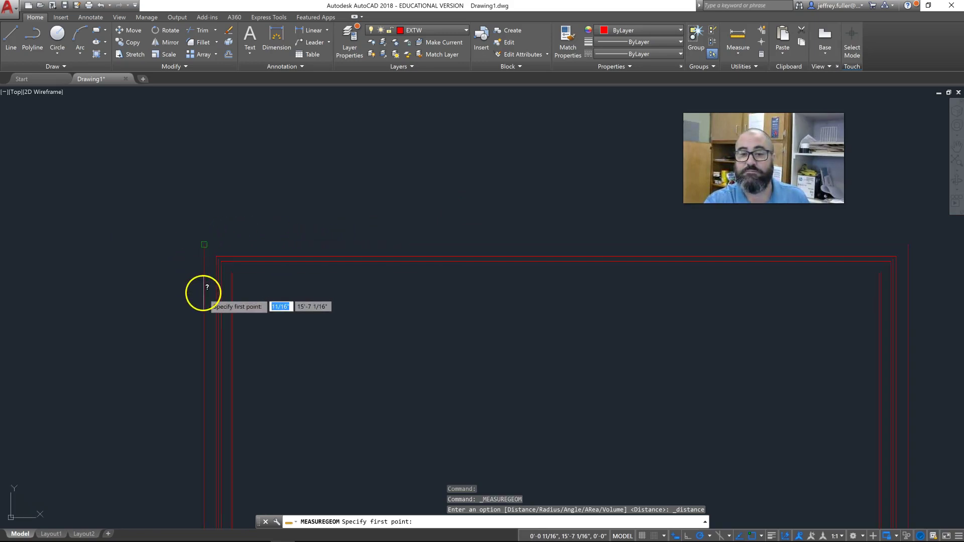
left_click(203, 245)
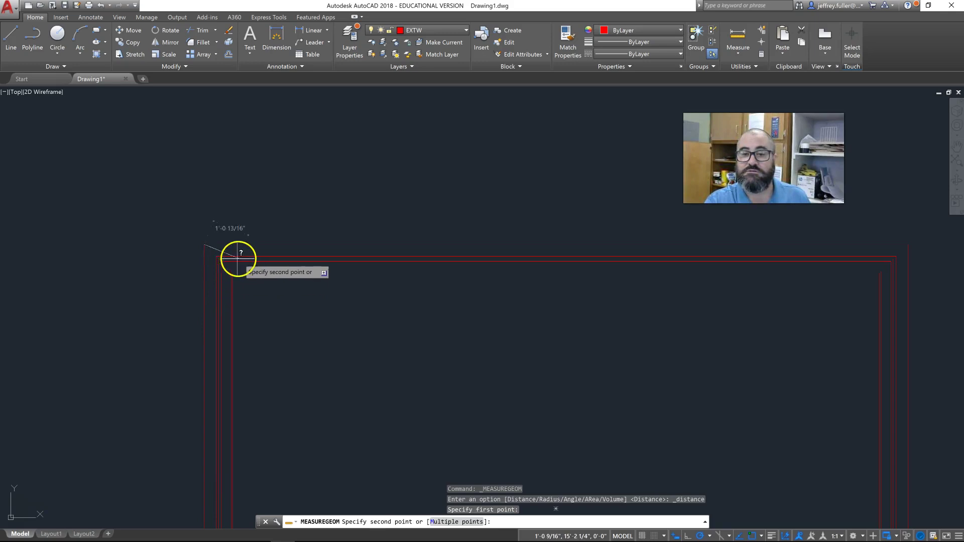
key("Escape")
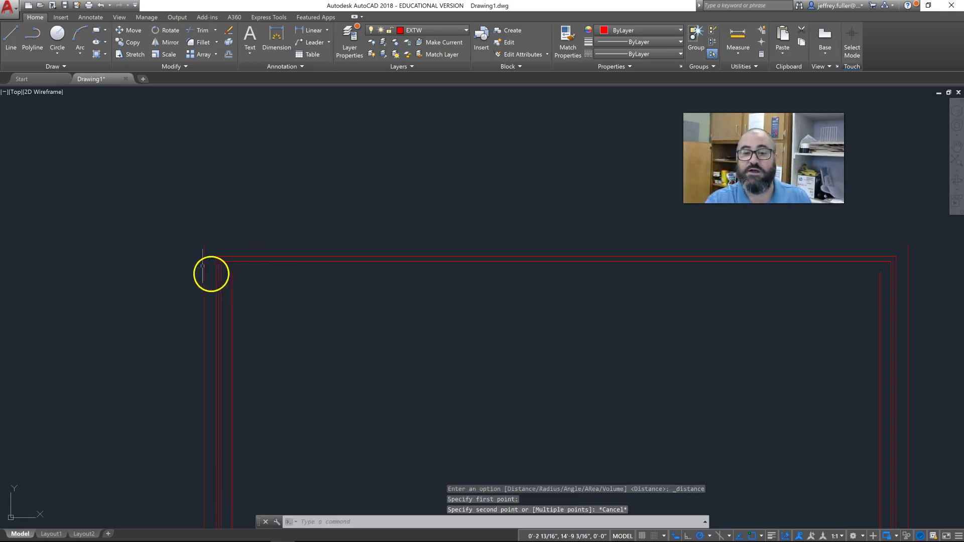
left_click(752, 534)
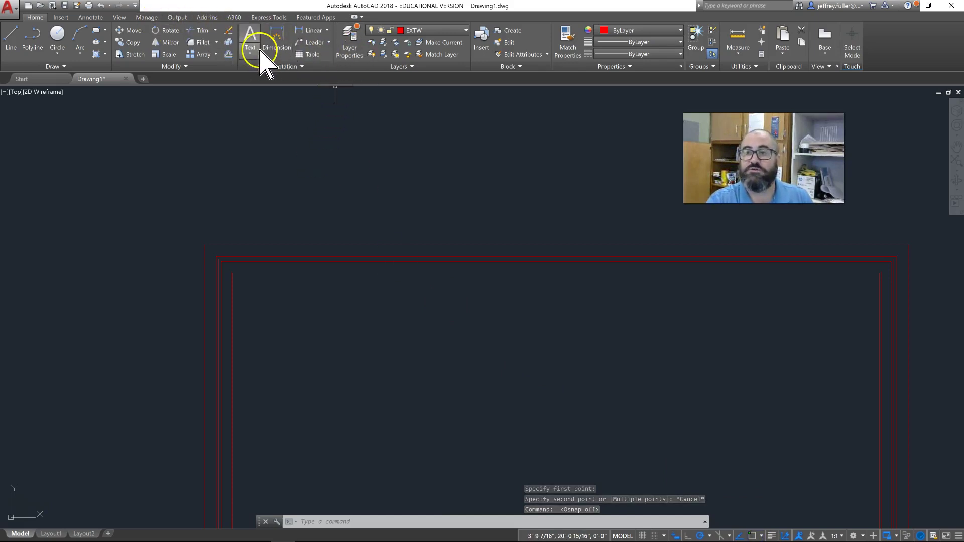
- Measure across the outer wall lines, reading 0'-9 15/16"
left_click(736, 36)
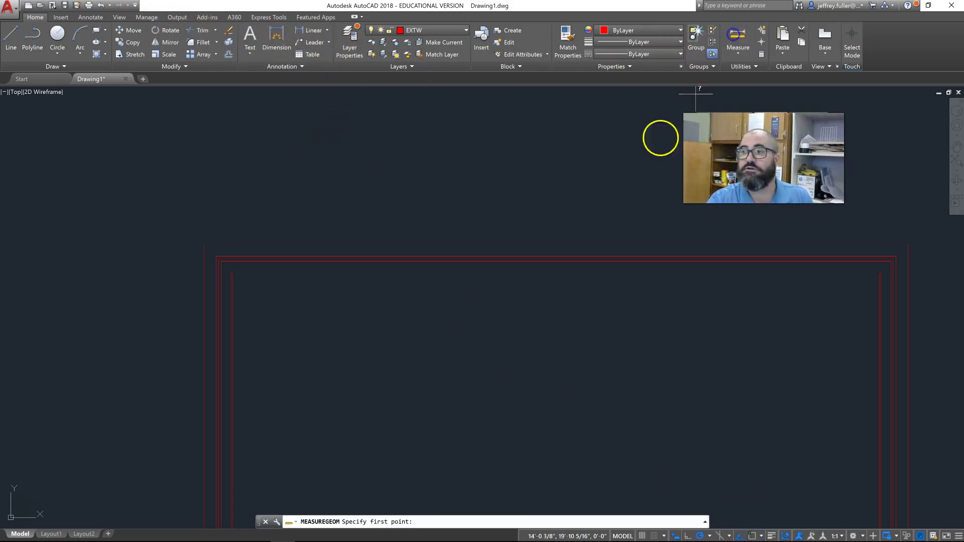
left_click(204, 333)
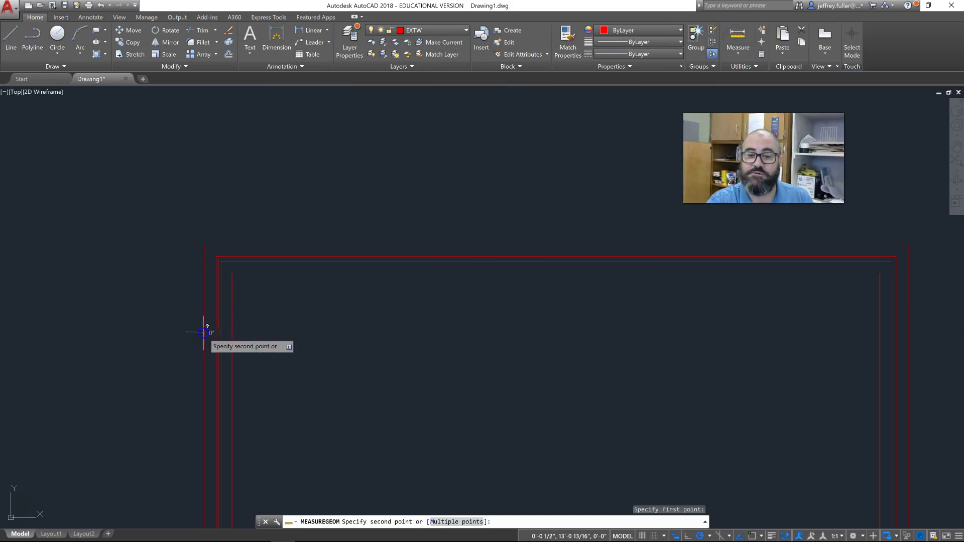
left_click(232, 332)
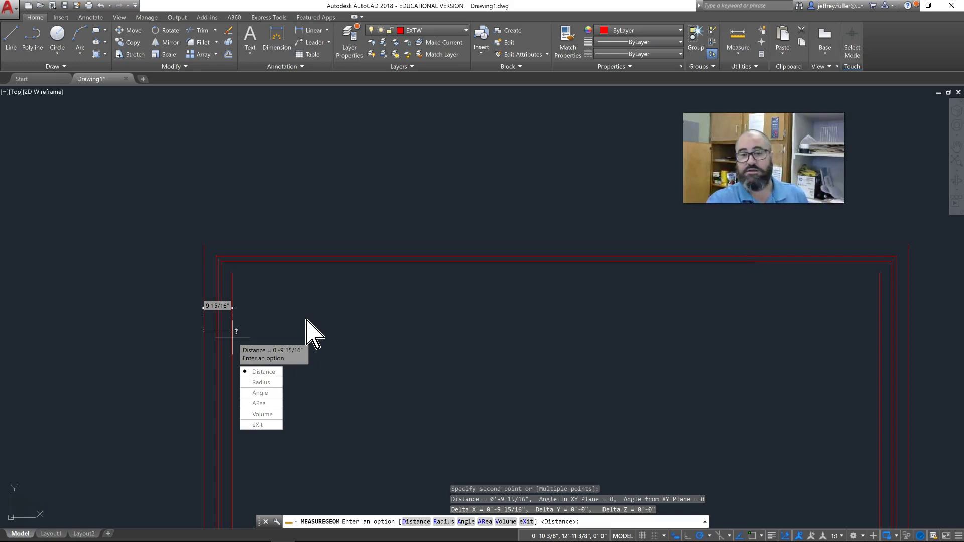
scroll(261, 333, "up", 3)
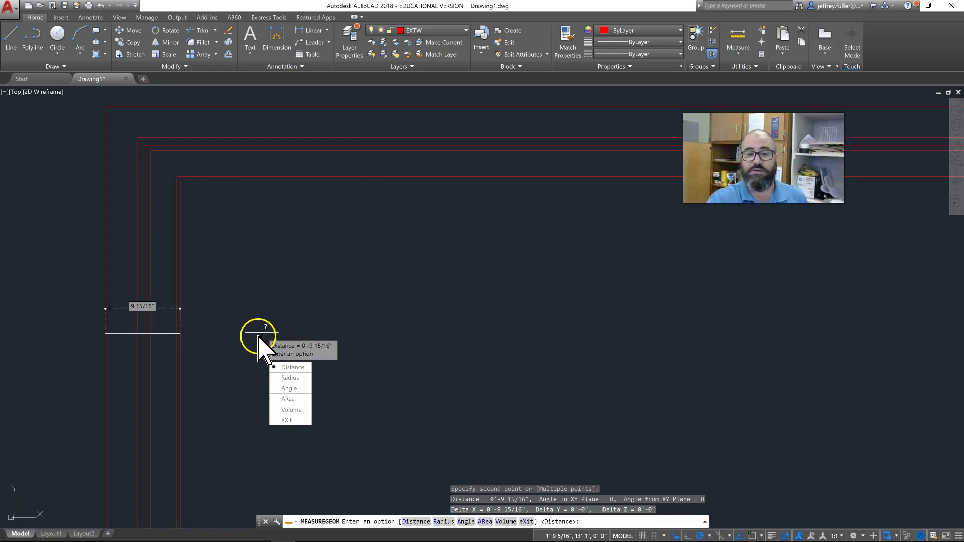
left_click(188, 348)
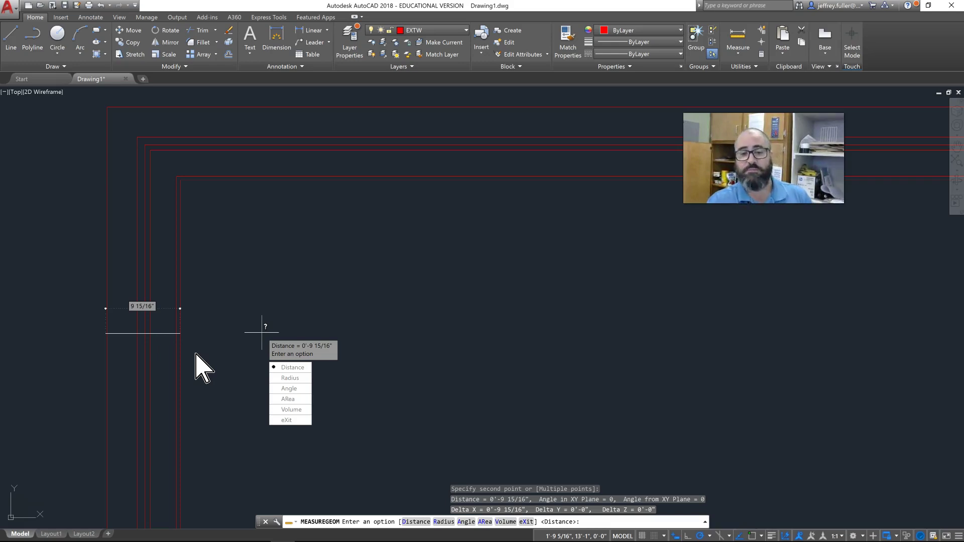
key("Escape")
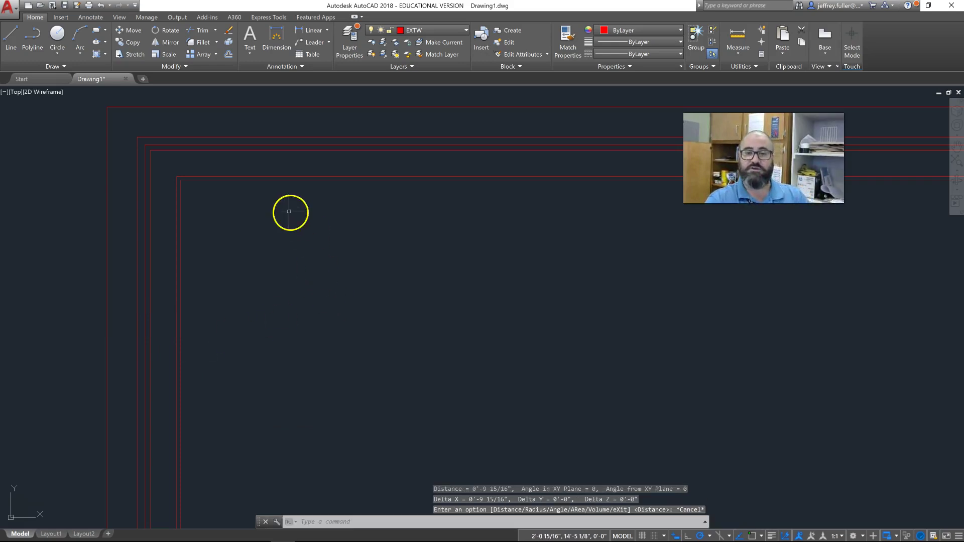
- Pan down to the top-left wall corner and start the Hatch command
middle_click_drag(291, 211, 302, 282)
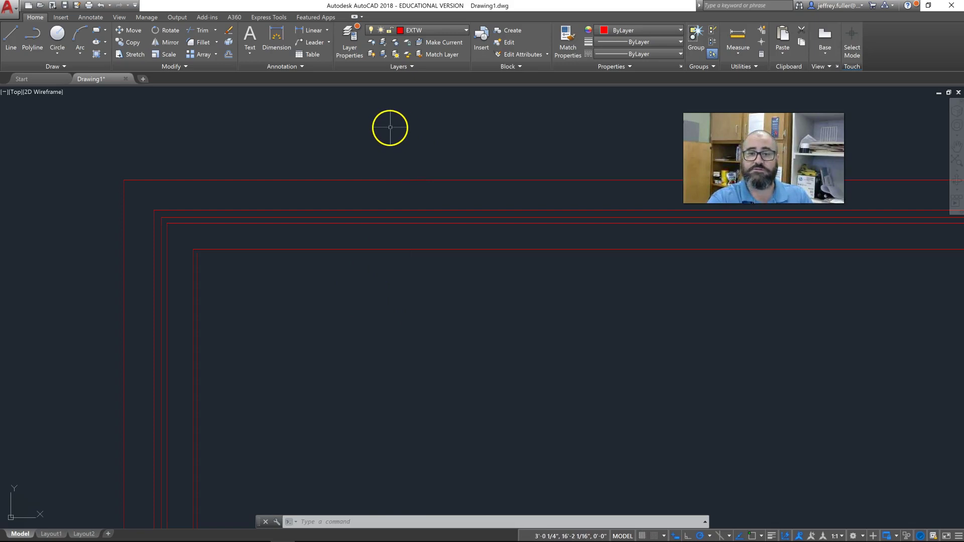
middle_click_drag(251, 134, 244, 204)
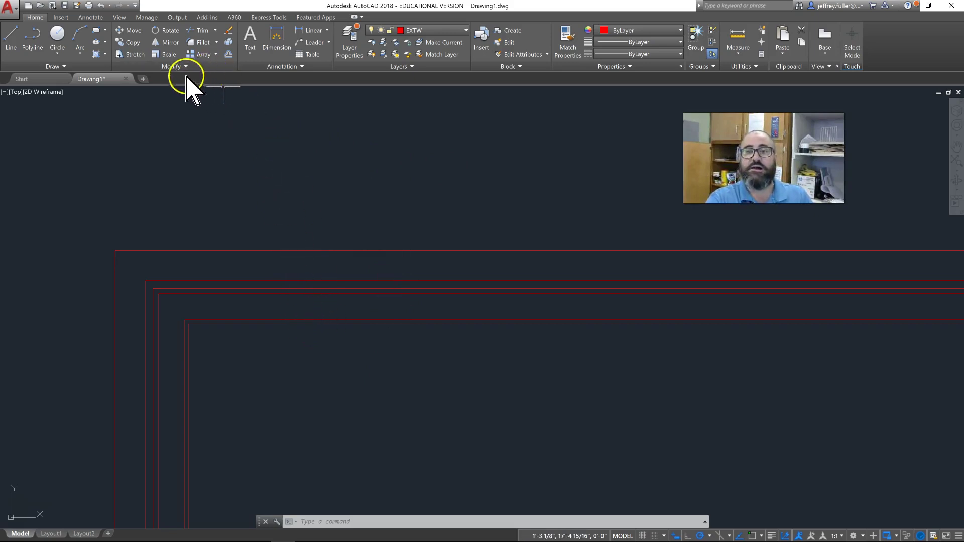
left_click(97, 53)
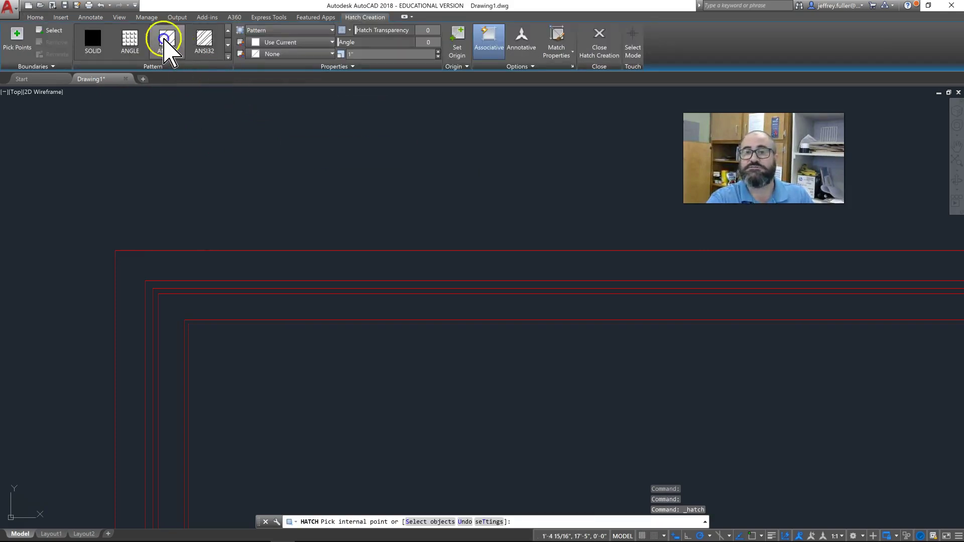
- Fill the outermost 4" wall band with ANSI31 hatch at scale 7.8
left_click(164, 38)
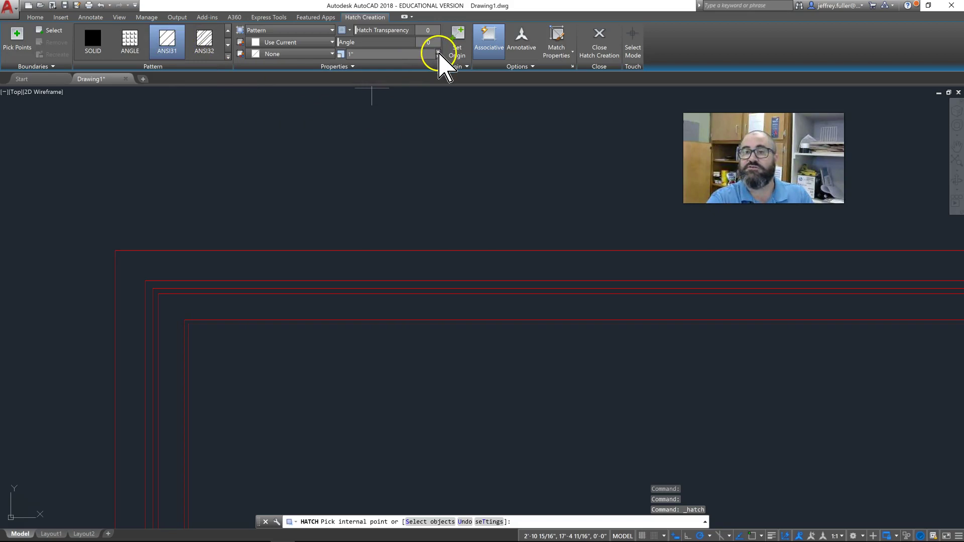
left_click(439, 51)
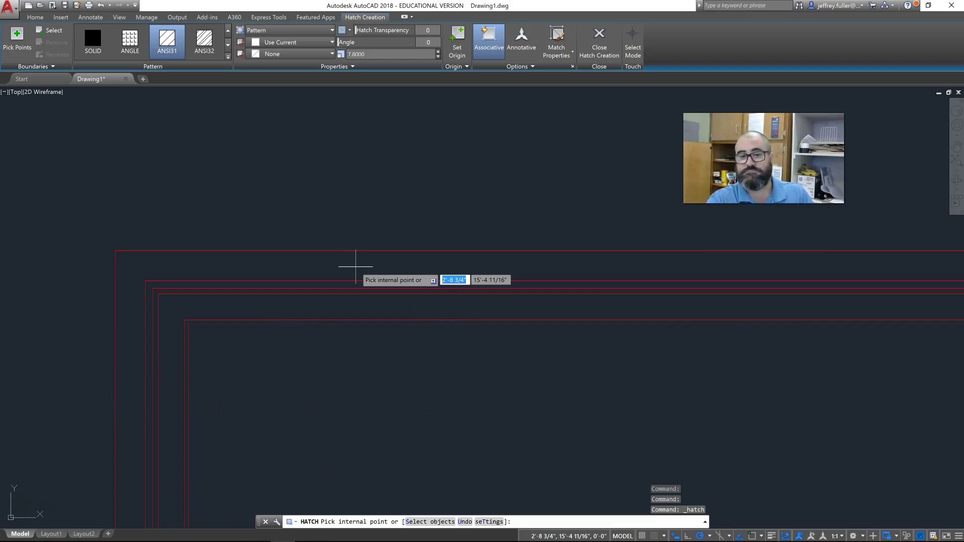
left_click(356, 267)
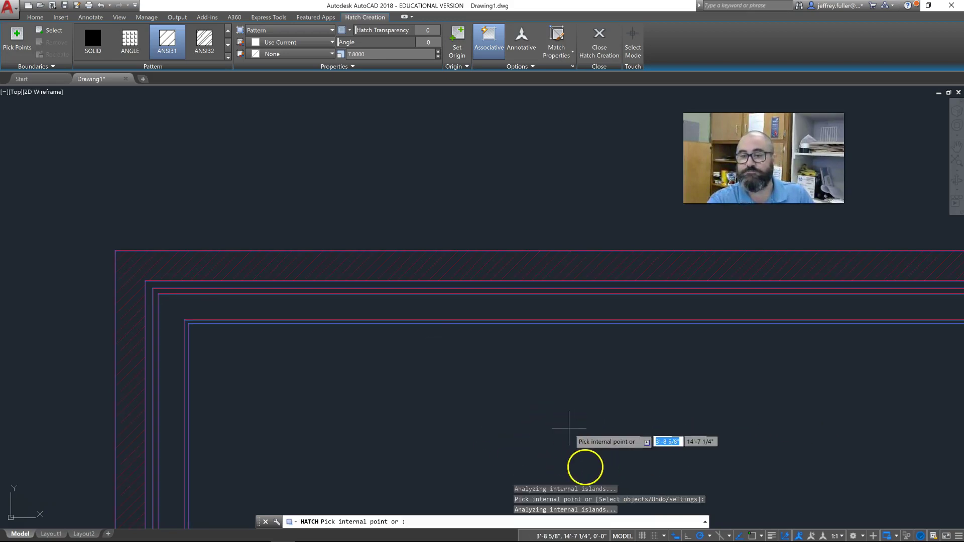
key("Escape")
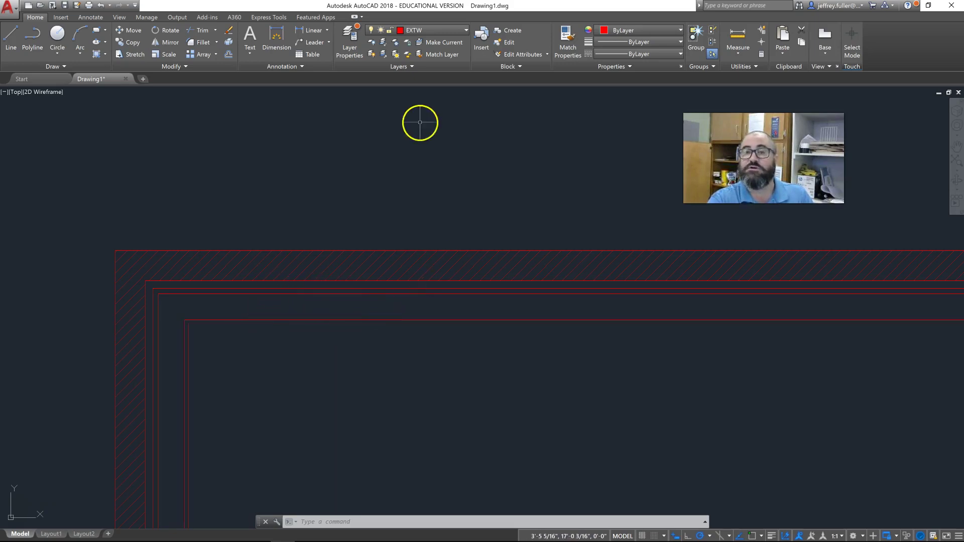
scroll(357, 285, "down", 5)
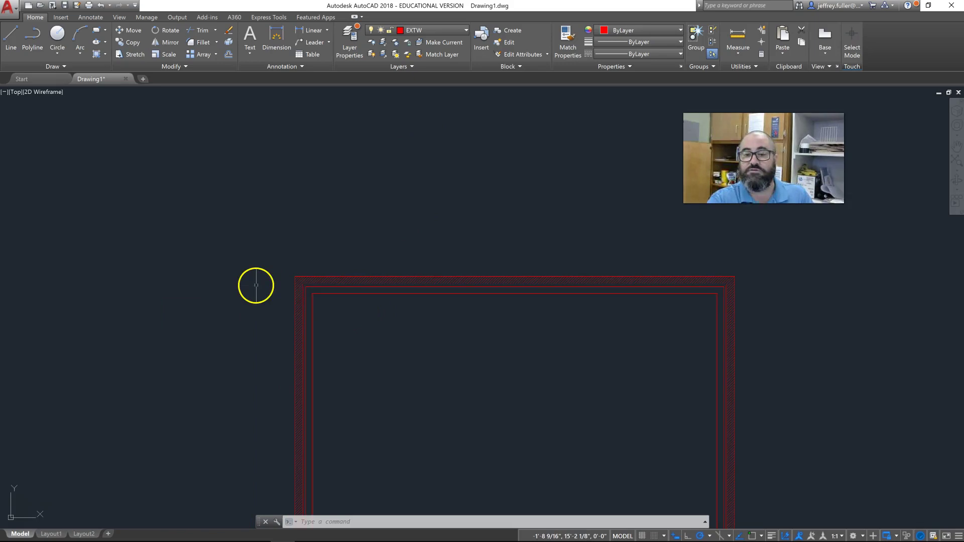
scroll(327, 300, "up", 5)
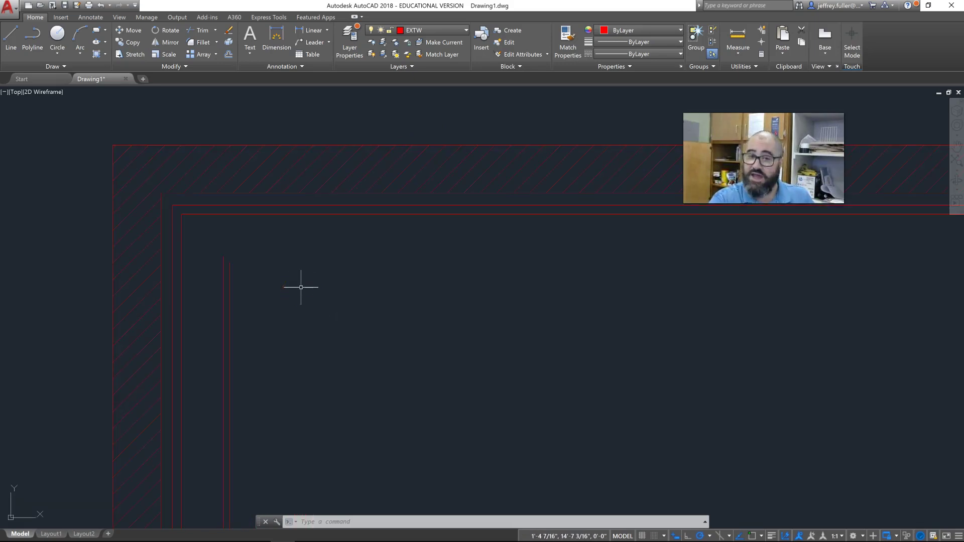
scroll(301, 287, "down", 6)
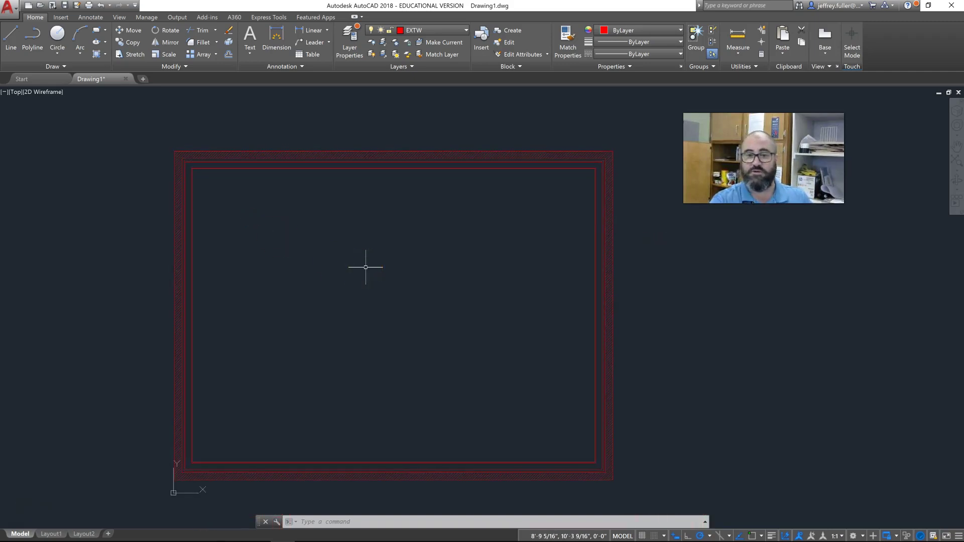
scroll(359, 289, "down", 2)
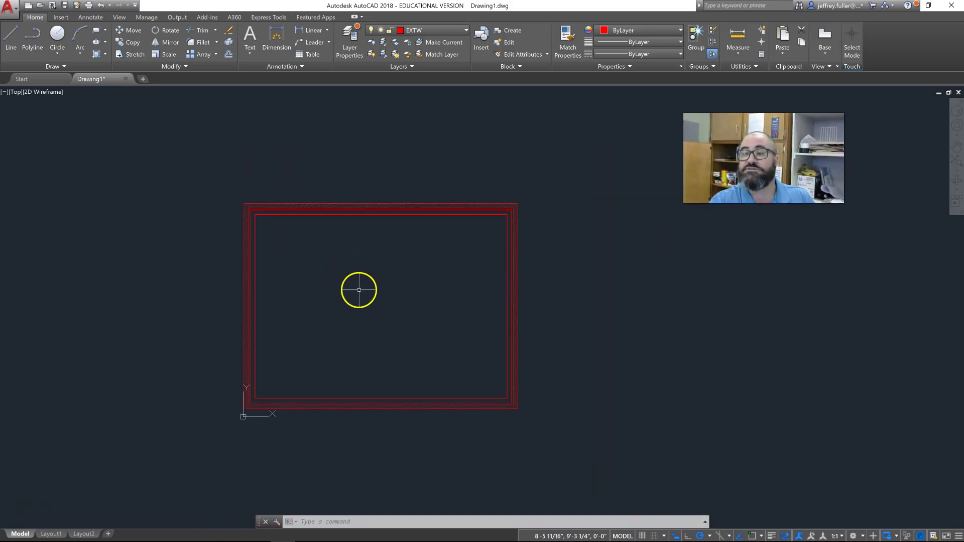
scroll(353, 284, "up", 2)
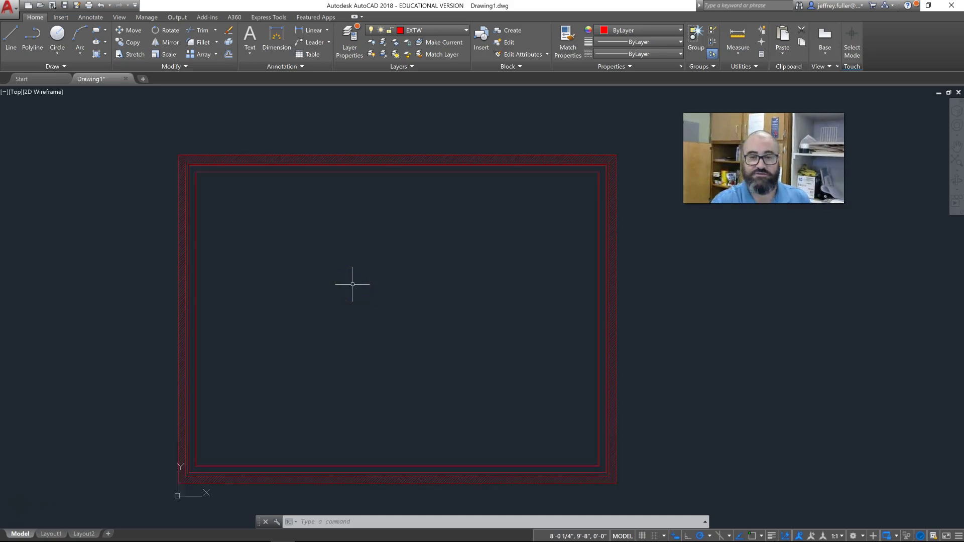